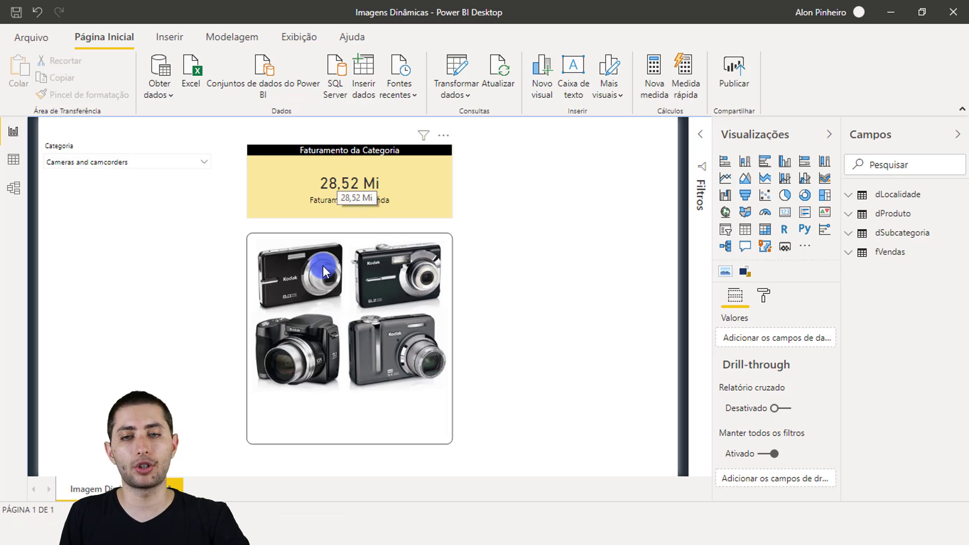
Filter the report by the Audio category and by Games and Toys, checking the revenue card and the product image.
{"action": "left_click", "coordinate": [141, 160]}
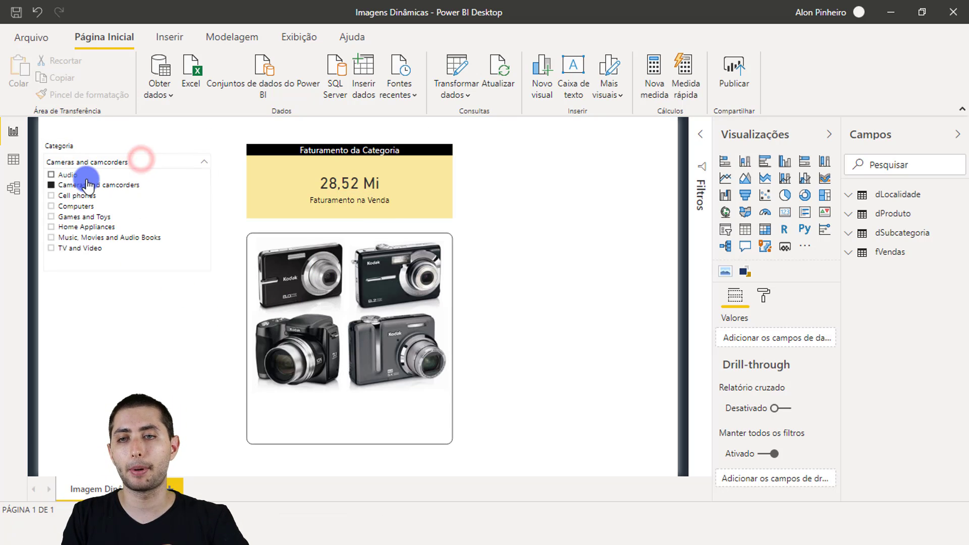
{"action": "left_click", "coordinate": [68, 174]}
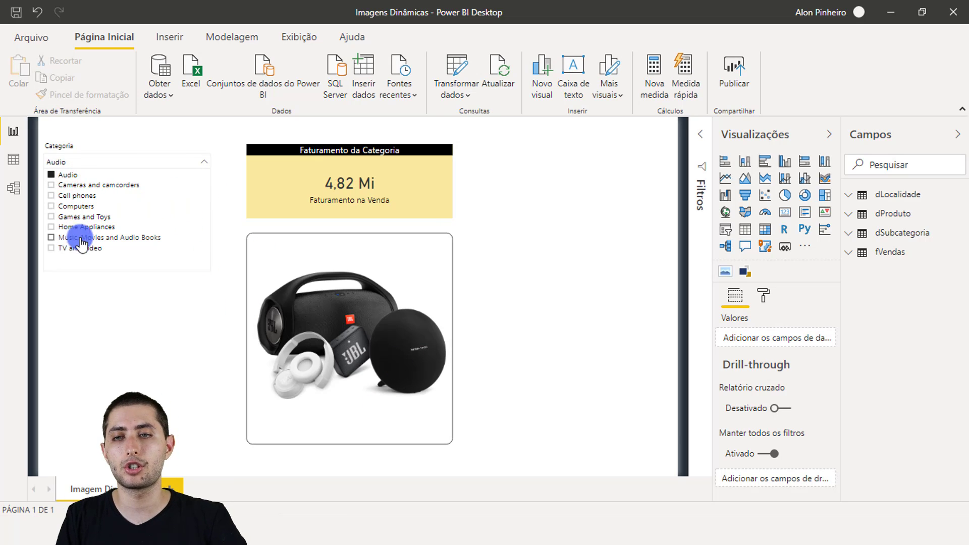
{"action": "left_click", "coordinate": [81, 217]}
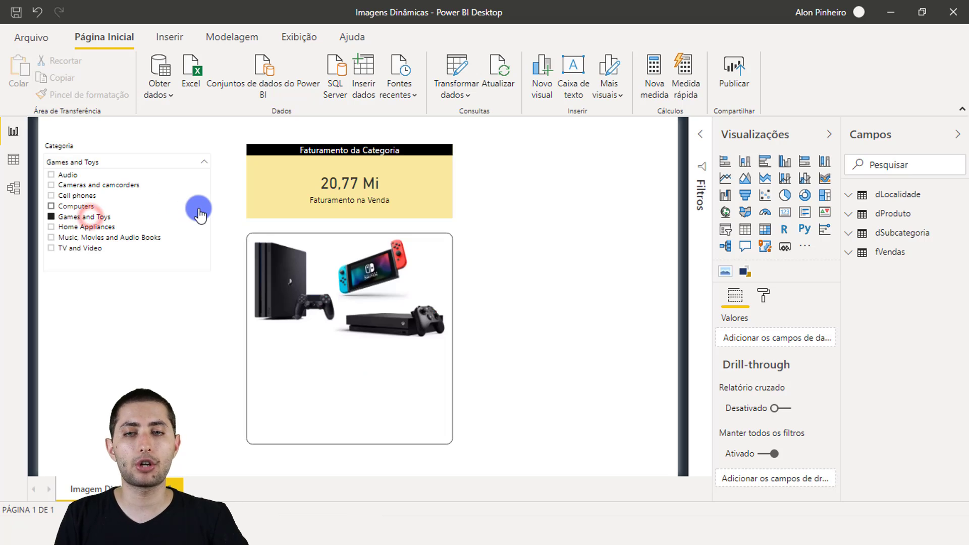
{"action": "left_click", "coordinate": [216, 197]}
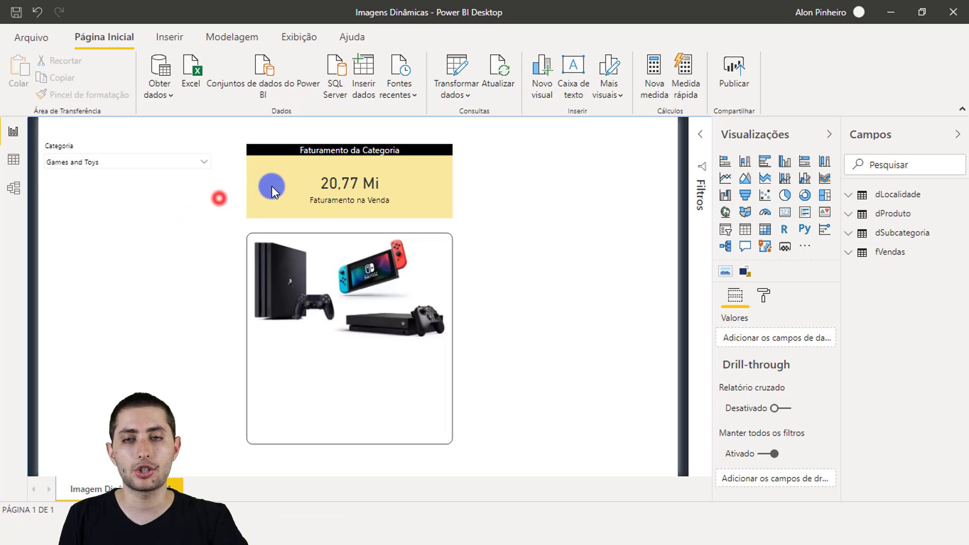
{"action": "left_click", "coordinate": [304, 185]}
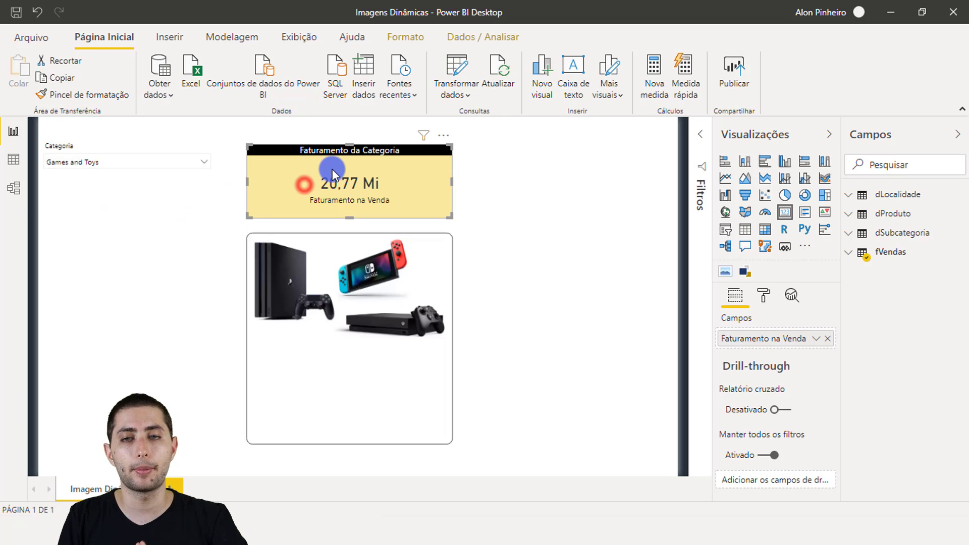
{"action": "left_click", "coordinate": [347, 343]}
{"action": "left_click", "coordinate": [470, 302]}
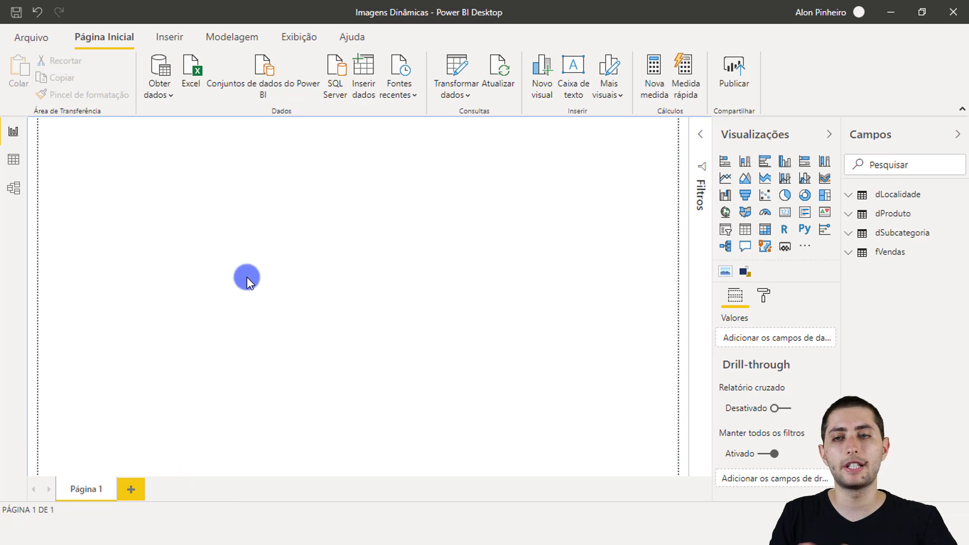
Show the report's underlying data and inspect the columns of the fVendas sales table.
{"action": "left_click", "coordinate": [13, 159]}
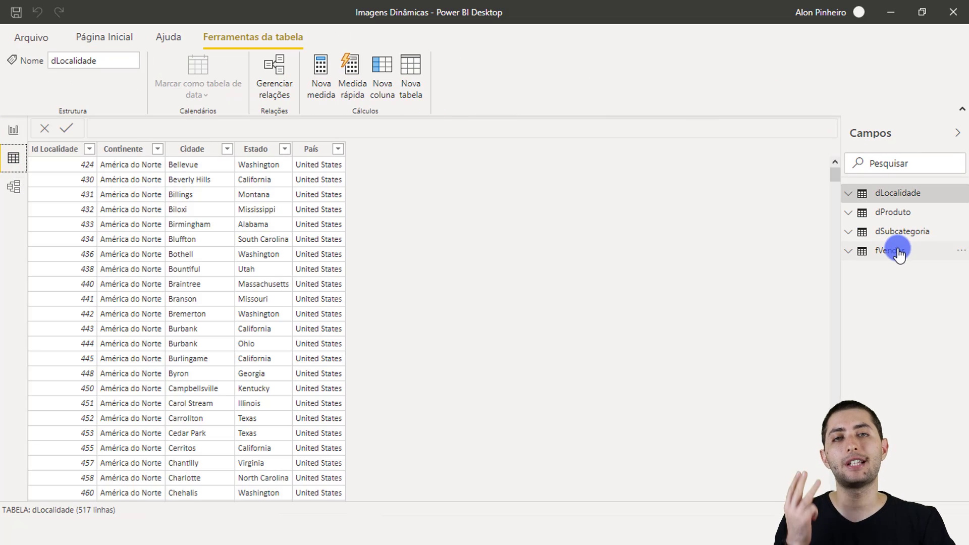
{"action": "left_click", "coordinate": [897, 253]}
{"action": "left_click", "coordinate": [897, 253]}
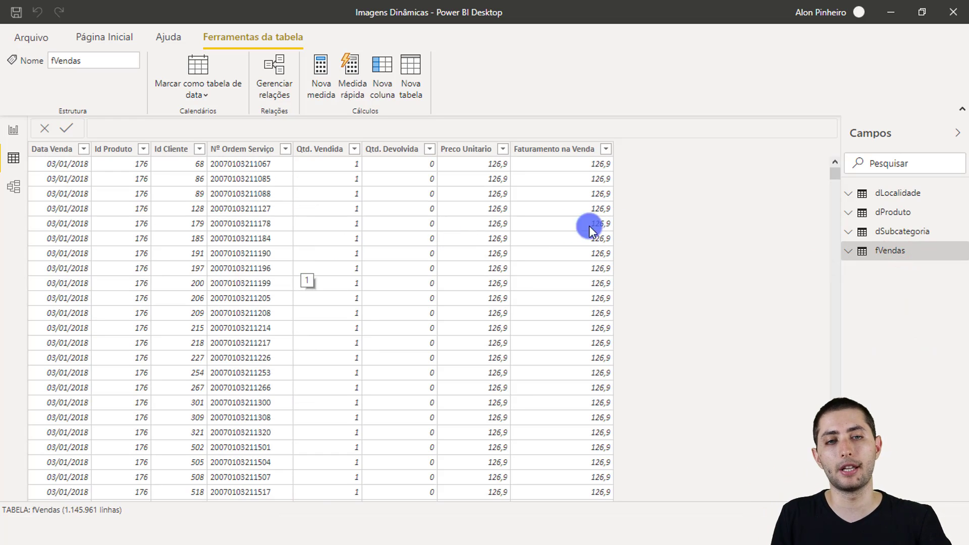
Inspect the dProduto table, focusing on the Nome Produto, Id Subcategoria and Fabricante columns.
{"action": "left_click", "coordinate": [895, 210]}
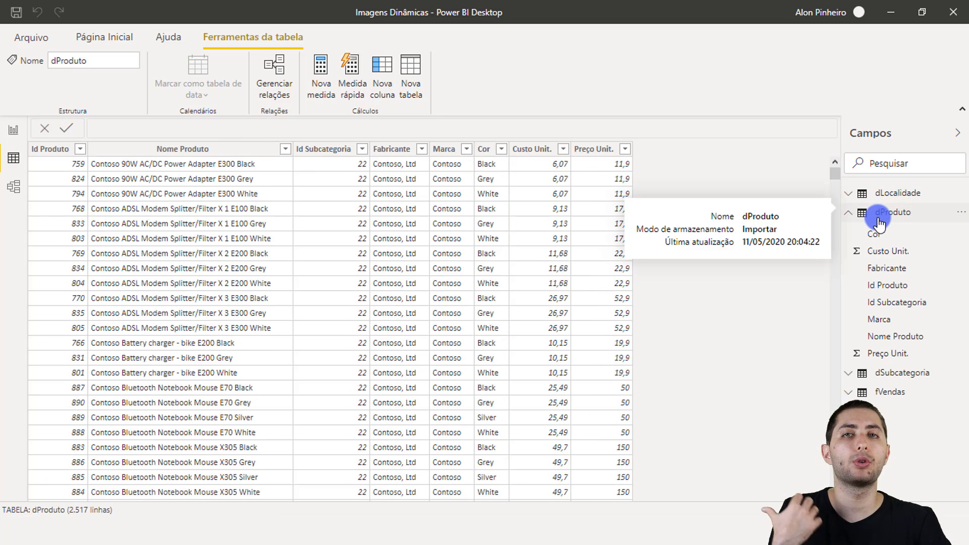
{"action": "left_click", "coordinate": [185, 149]}
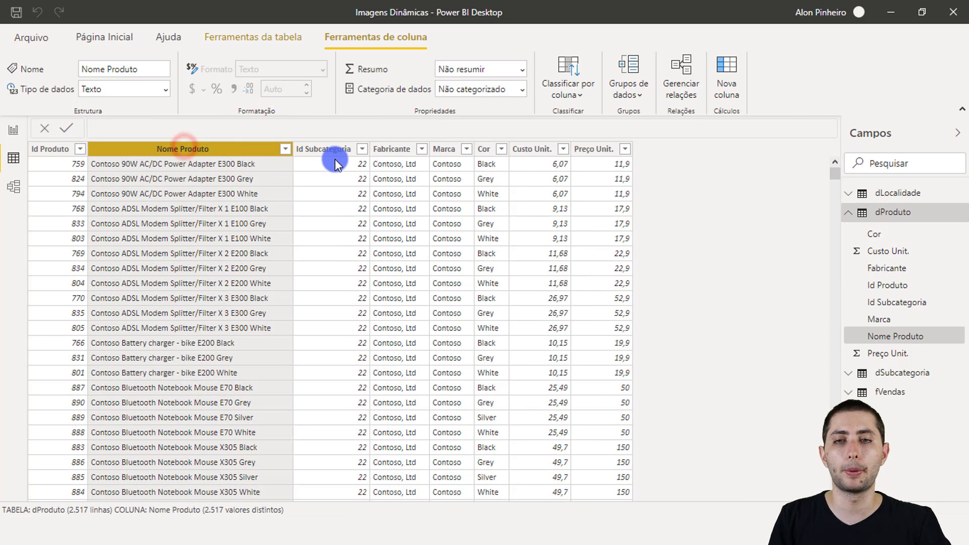
{"action": "left_click", "coordinate": [337, 151]}
{"action": "left_click", "coordinate": [393, 151]}
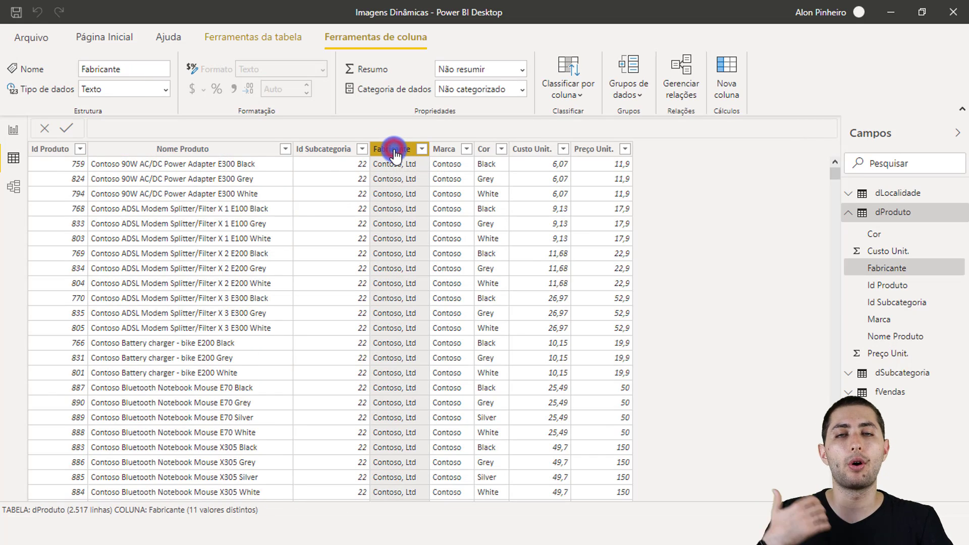
{"action": "left_click", "coordinate": [858, 213]}
Examine the dSubcategoria table and look through the rows of its Categoria column.
{"action": "left_click", "coordinate": [859, 231]}
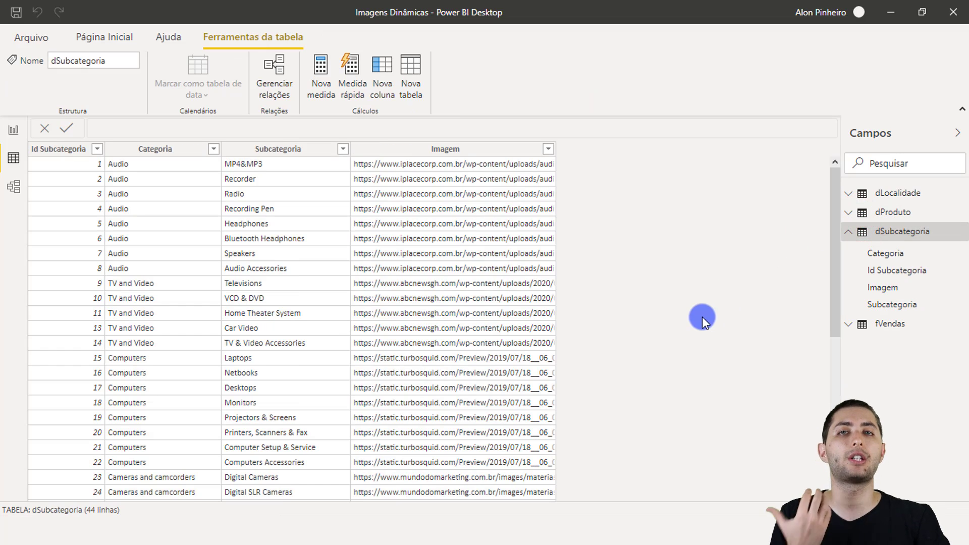
{"action": "left_click", "coordinate": [119, 152]}
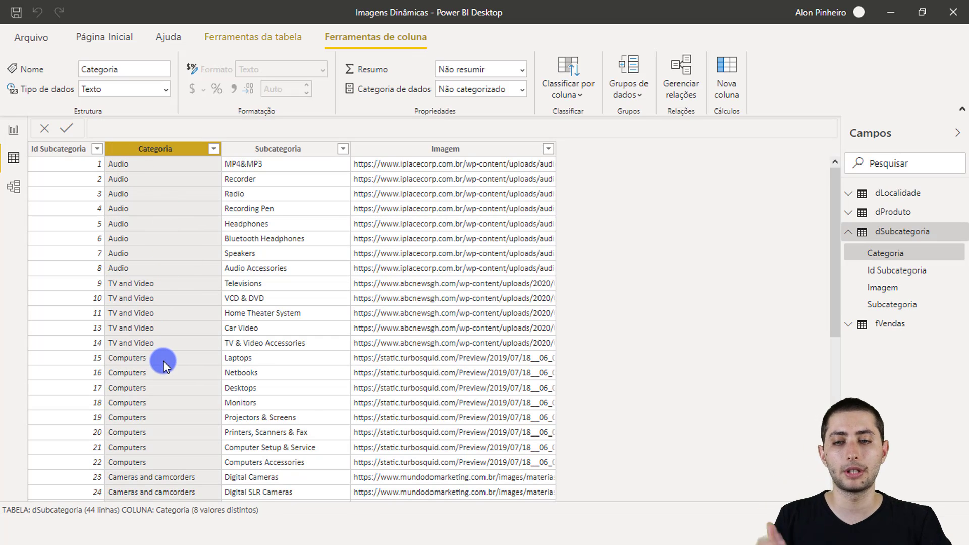
{"action": "scroll", "coordinate": [162, 363], "scroll_direction": "down", "scroll_amount": 2}
{"action": "scroll", "coordinate": [162, 353], "scroll_direction": "up", "scroll_amount": 2}
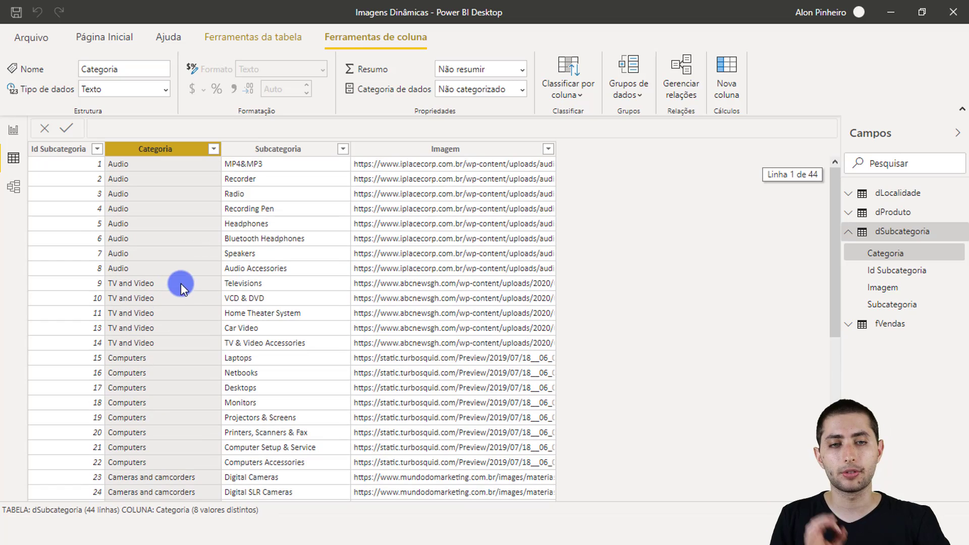
{"action": "left_click", "coordinate": [877, 233]}
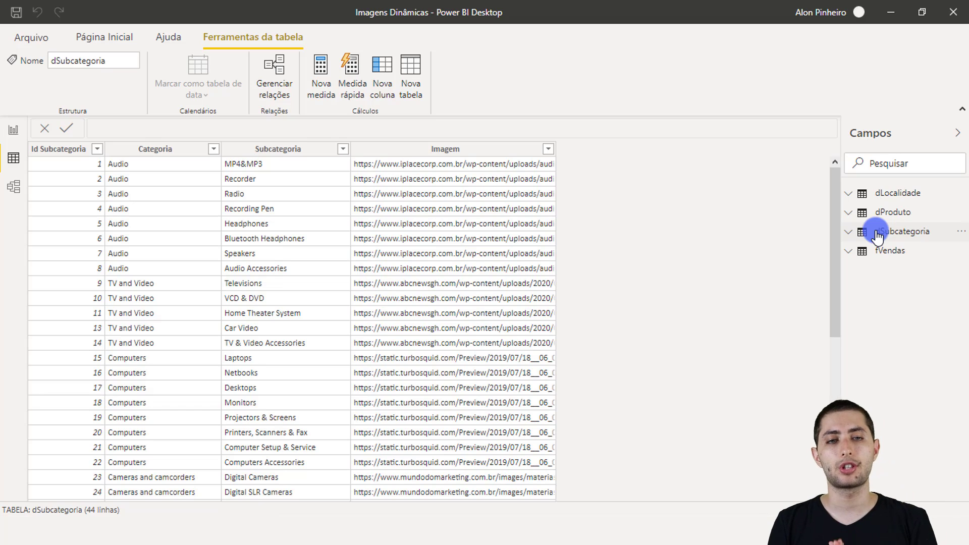
Compare the Categoria and Imagem columns of dSubcategoria, checking the Audio and TV and Video rows.
{"action": "left_click", "coordinate": [139, 150]}
{"action": "left_click", "coordinate": [363, 151]}
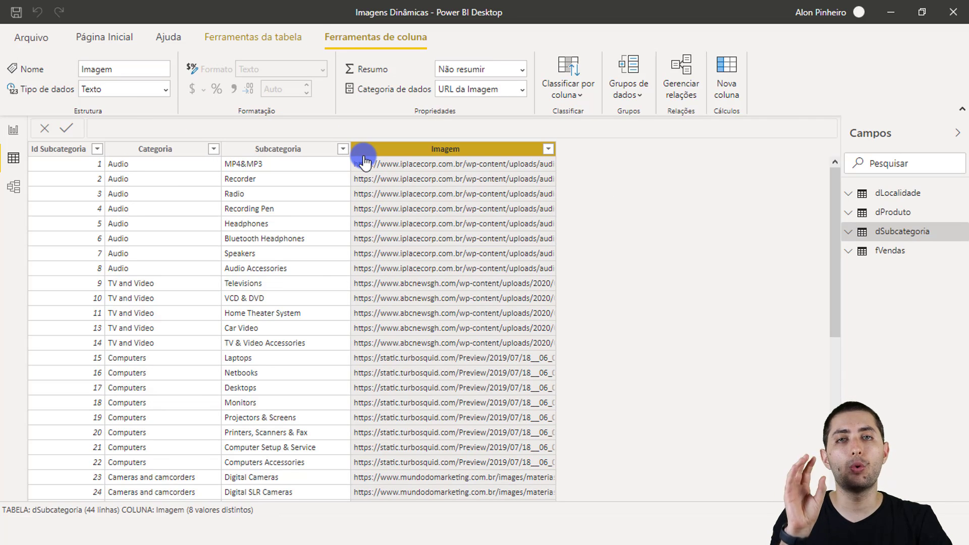
{"action": "left_click", "coordinate": [182, 171]}
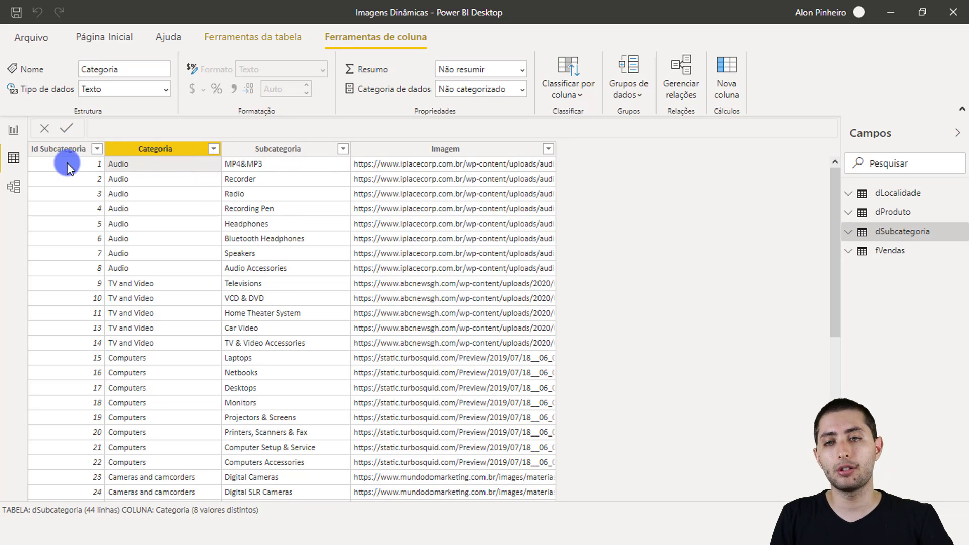
{"action": "left_click", "coordinate": [119, 287]}
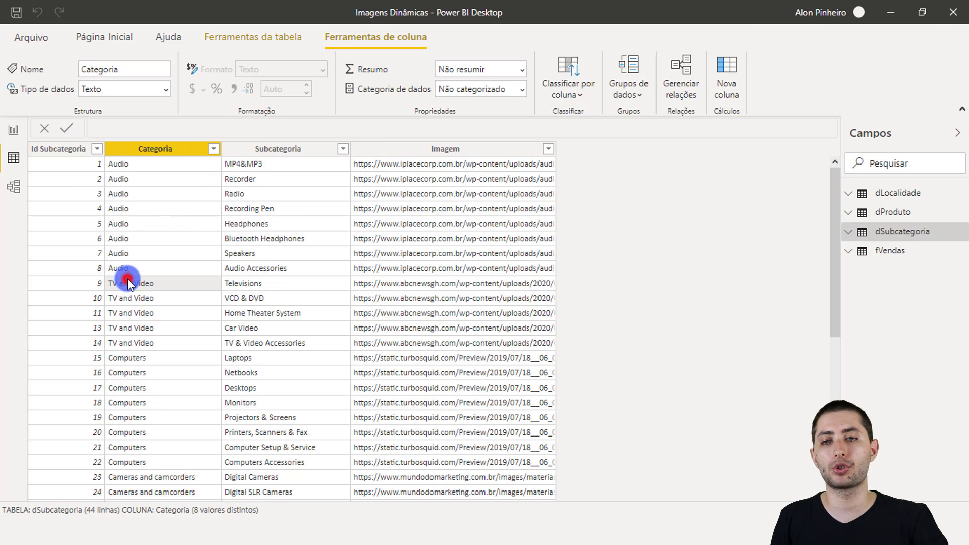
Switch to Chrome, browse the "imagem filmadora" image results and view the copy options of the first camcorder picture.
{"action": "mouse_move", "coordinate": [488, 513]}
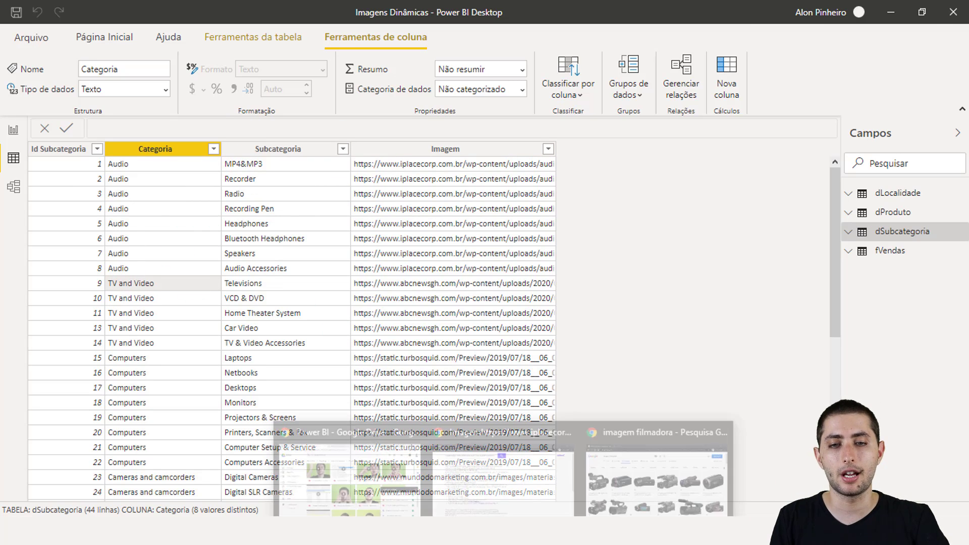
{"action": "left_click", "coordinate": [652, 471]}
{"action": "left_click_drag", "start_coordinate": [225, 80], "coordinate": [101, 69]}
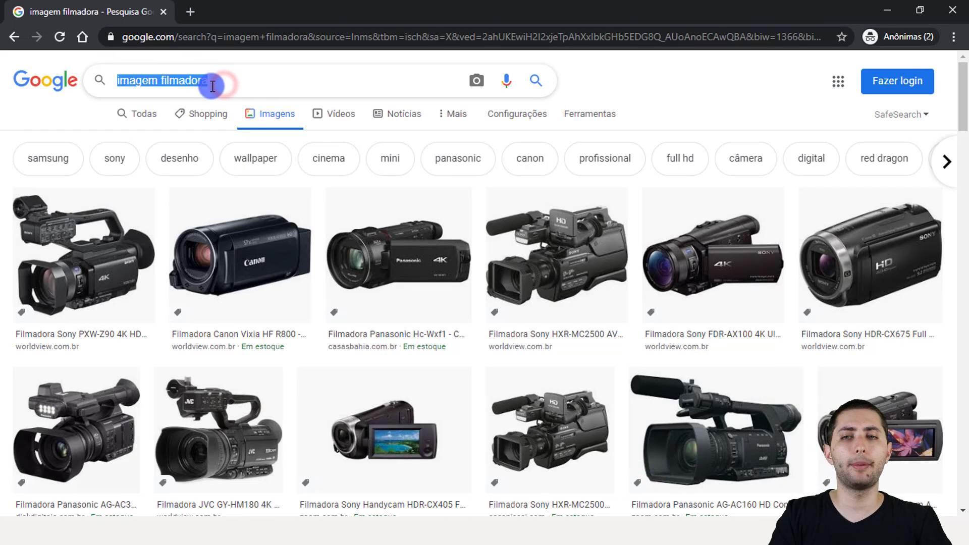
{"action": "left_click", "coordinate": [223, 87]}
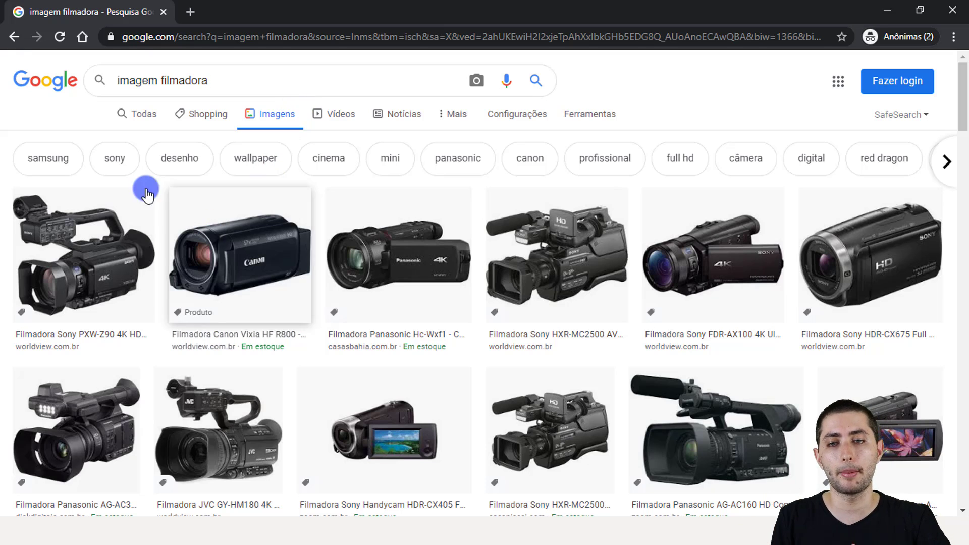
{"action": "scroll", "coordinate": [449, 324], "scroll_direction": "down", "scroll_amount": 2}
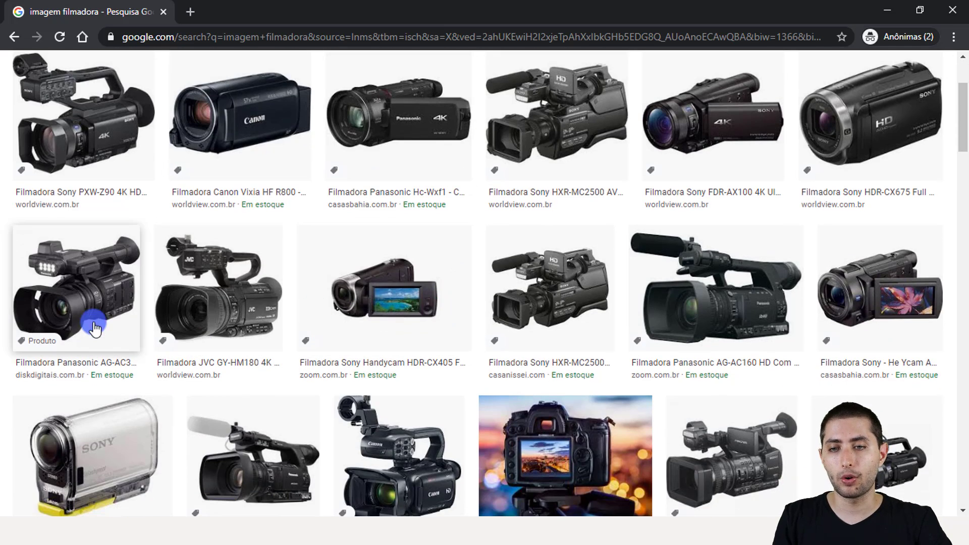
{"action": "scroll", "coordinate": [120, 309], "scroll_direction": "up", "scroll_amount": 2}
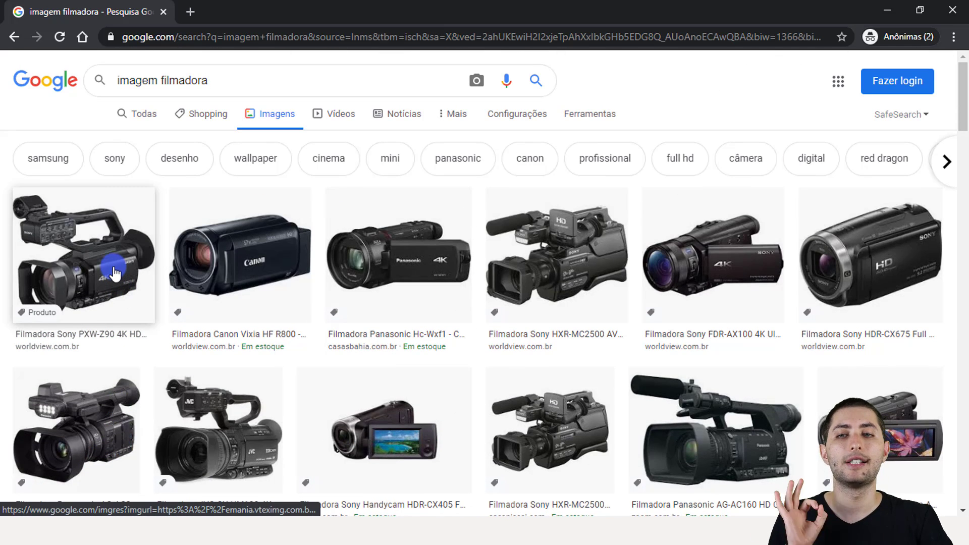
{"action": "right_click", "coordinate": [104, 246]}
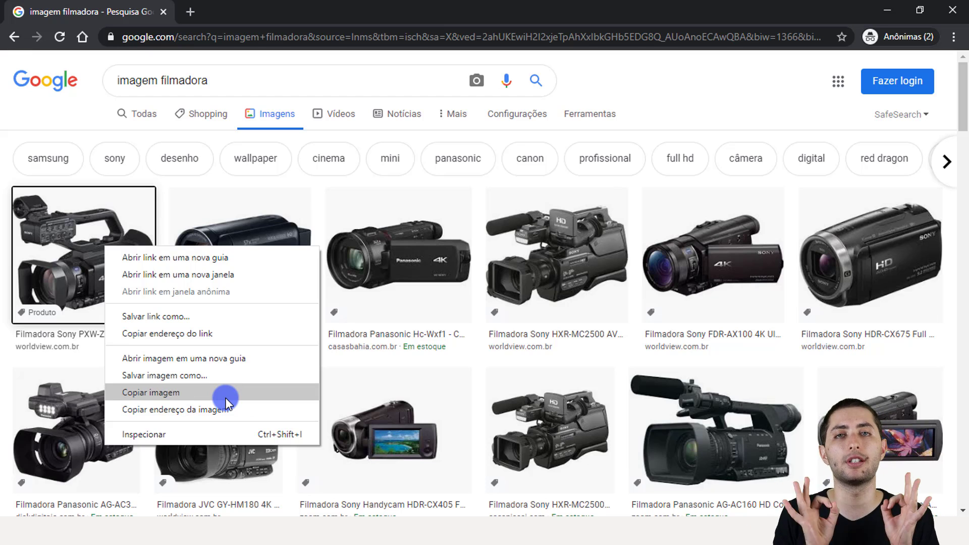
{"action": "left_click", "coordinate": [381, 321]}
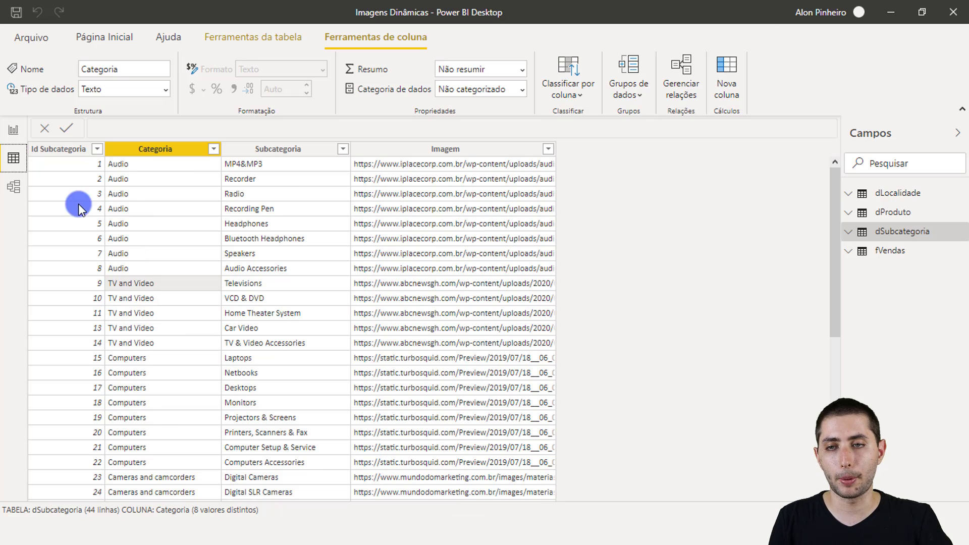
Return to the blank Power BI report page and add a slicer (Segmentação de Dados), placed in the page's upper-left area.
{"action": "left_click", "coordinate": [15, 137]}
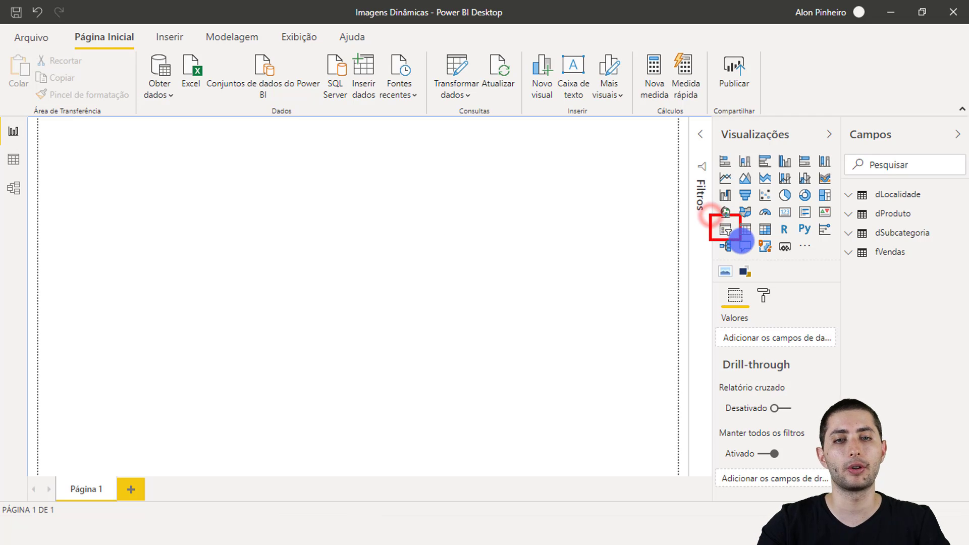
{"action": "left_click", "coordinate": [727, 232]}
{"action": "left_click_drag", "start_coordinate": [146, 202], "coordinate": [162, 216]}
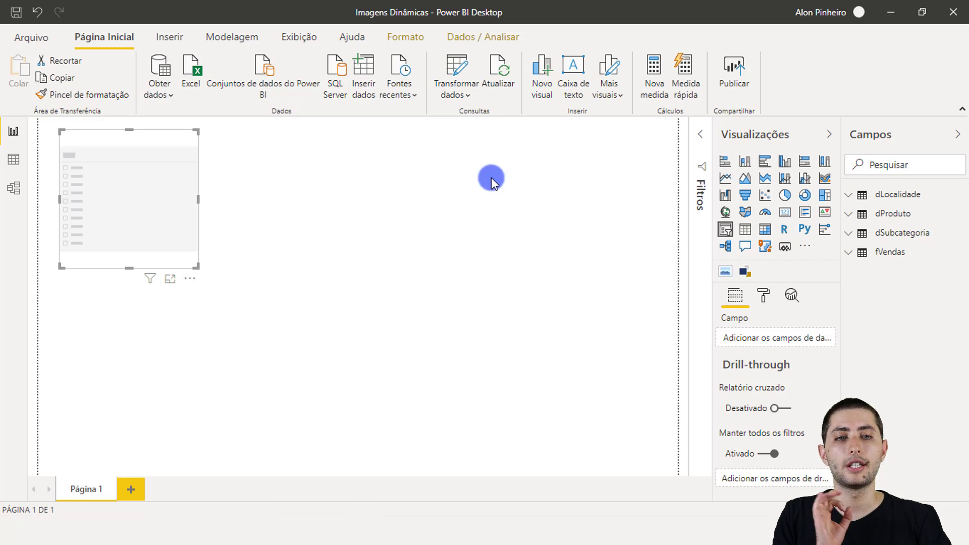
Assign the Categoria field from dSubcategoria to the slicer.
{"action": "left_click", "coordinate": [922, 238]}
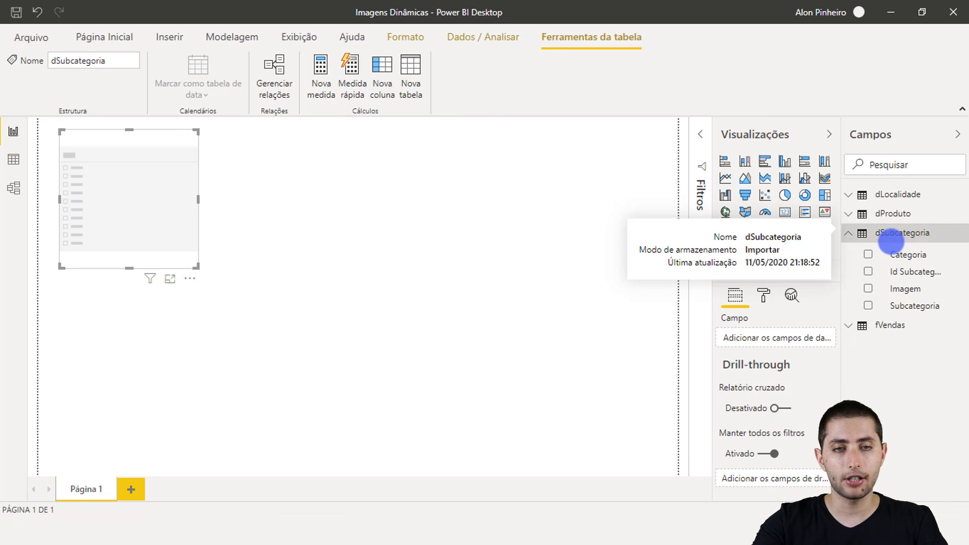
{"action": "left_click_drag", "start_coordinate": [881, 255], "coordinate": [949, 264]}
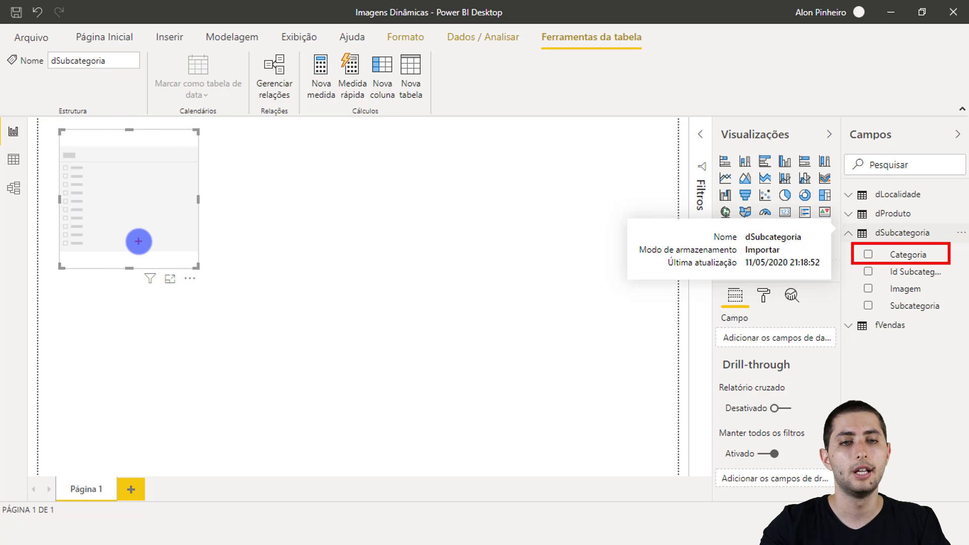
{"action": "key", "text": "Escape"}
{"action": "mouse_move", "coordinate": [906, 255]}
{"action": "left_mouse_down"}
{"action": "mouse_move", "coordinate": [806, 334]}
{"action": "mouse_move", "coordinate": [774, 335]}
{"action": "left_mouse_up"}
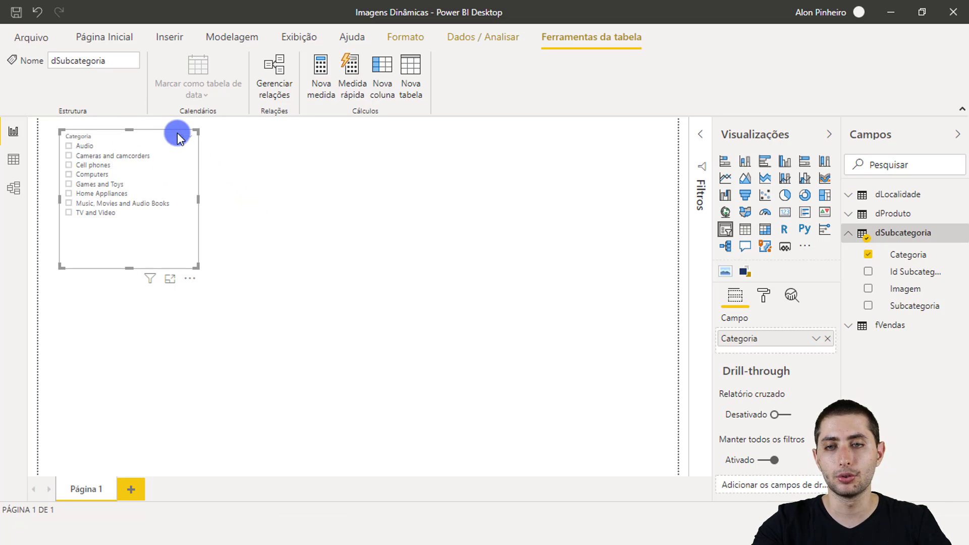
Change the Categoria slicer from a list to a dropdown (Suspenso) and check its expanded category list.
{"action": "left_click_drag", "start_coordinate": [170, 127], "coordinate": [208, 151]}
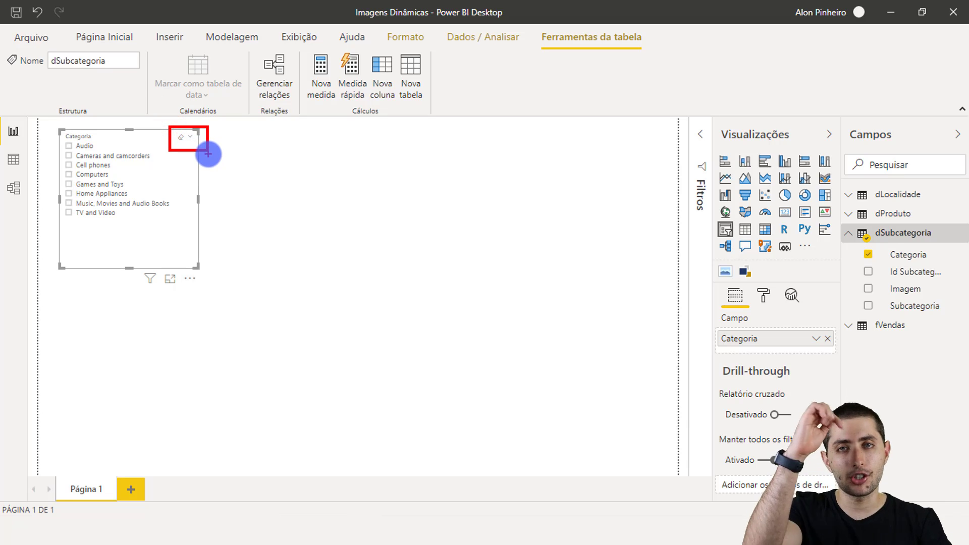
{"action": "left_click", "coordinate": [189, 135]}
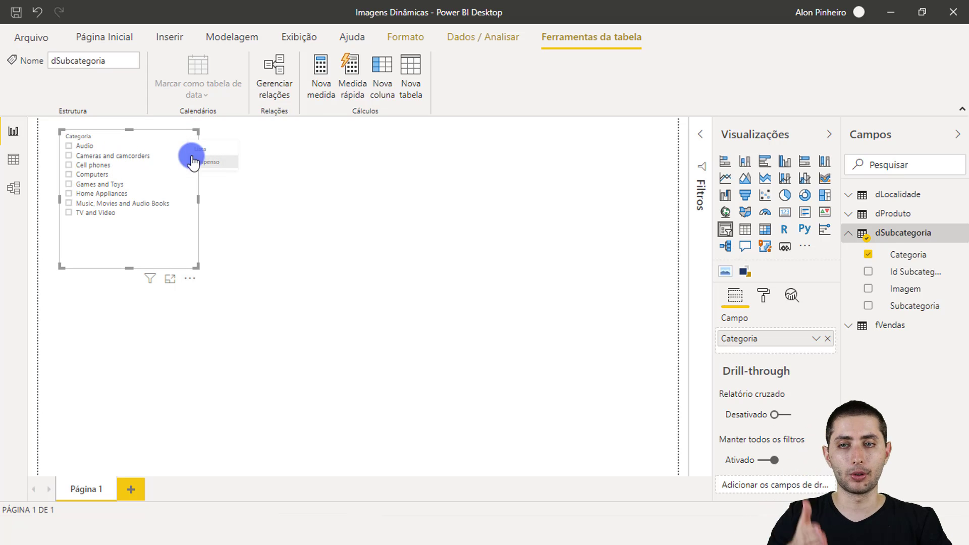
{"action": "left_click", "coordinate": [220, 163]}
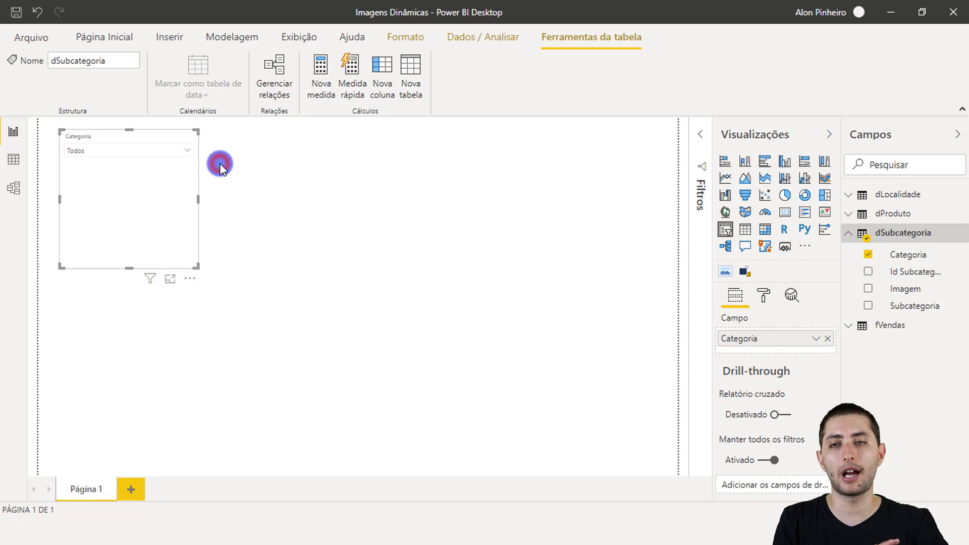
{"action": "left_click", "coordinate": [189, 153]}
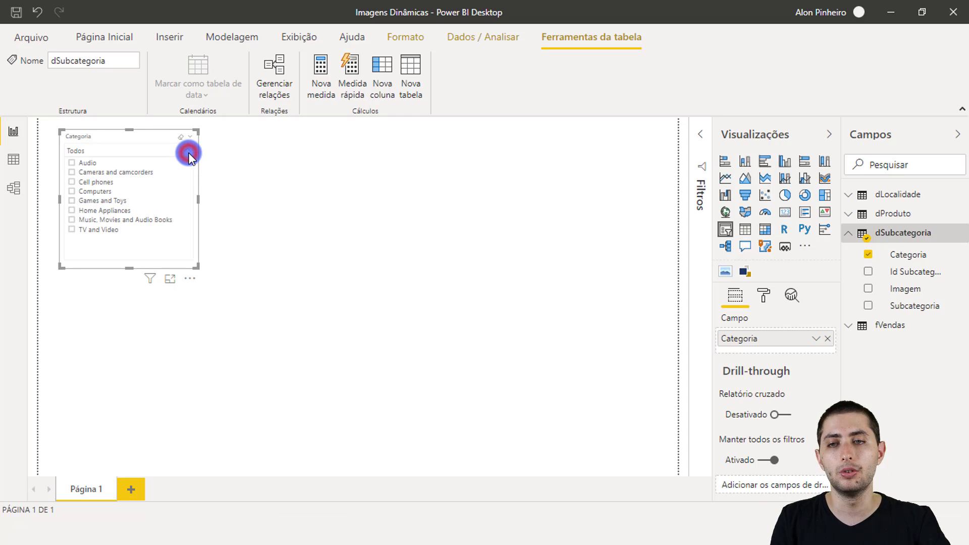
{"action": "left_click", "coordinate": [188, 151]}
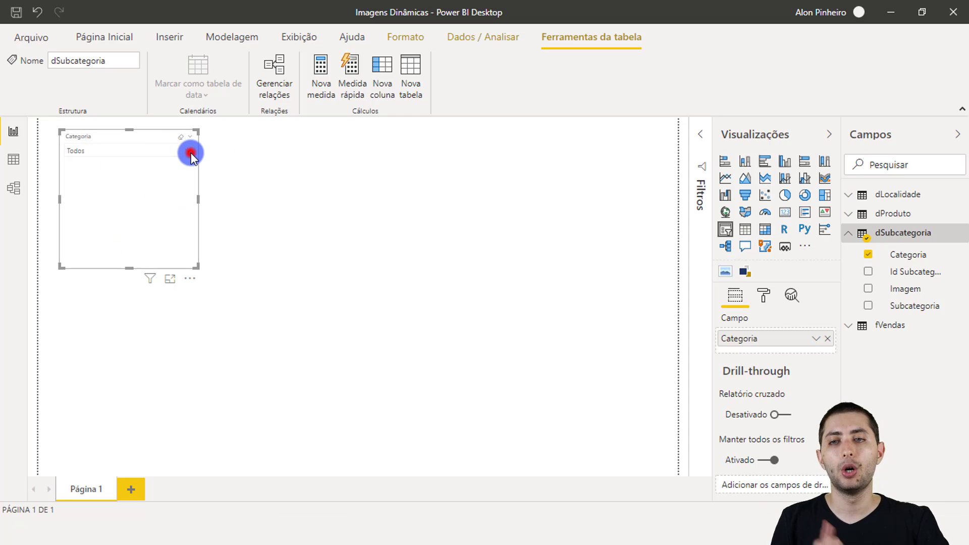
Shrink the Categoria slicer to a compact height, widen it slightly, and check its expanded category list.
{"action": "mouse_move", "coordinate": [204, 267]}
{"action": "left_mouse_down"}
{"action": "mouse_move", "coordinate": [195, 235]}
{"action": "mouse_move", "coordinate": [207, 170]}
{"action": "left_mouse_up"}
{"action": "left_click", "coordinate": [187, 169]}
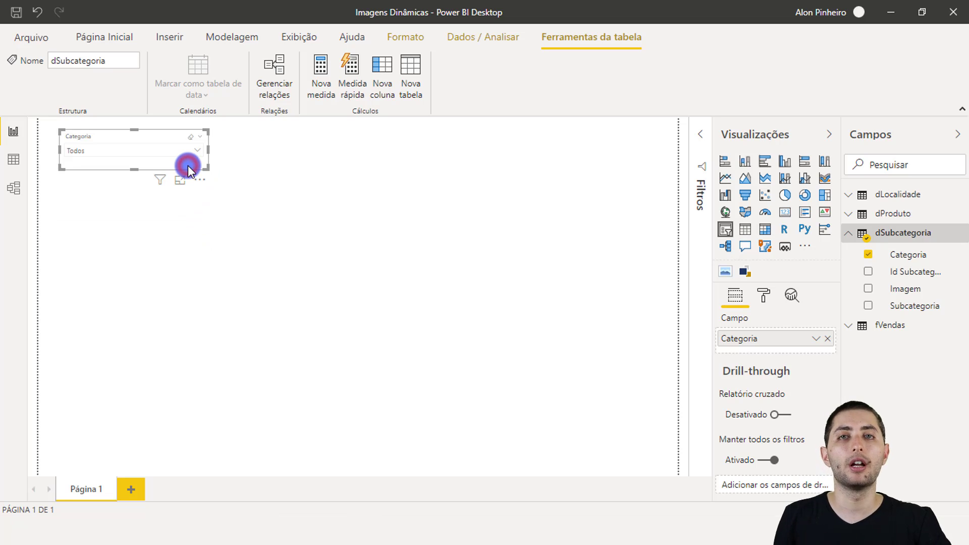
{"action": "left_click", "coordinate": [200, 150]}
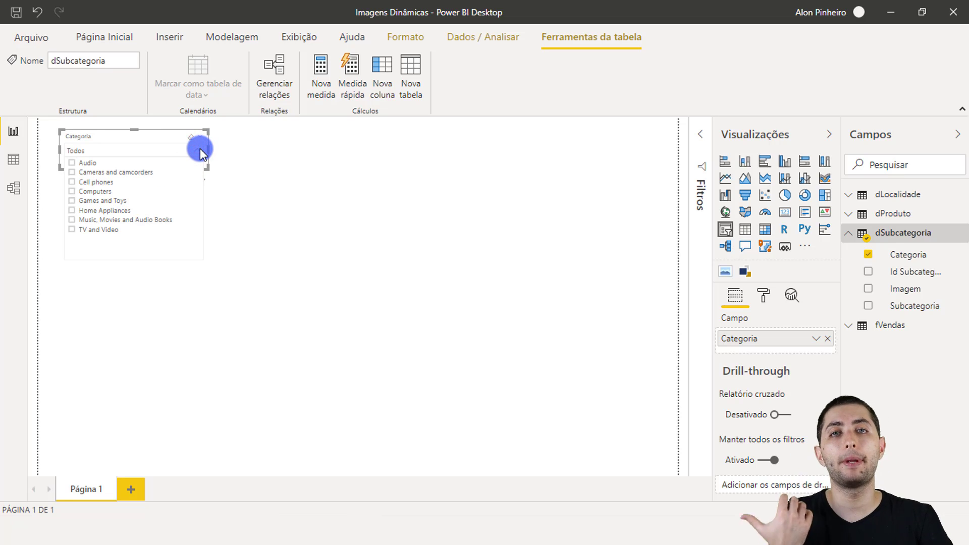
{"action": "left_click", "coordinate": [200, 150]}
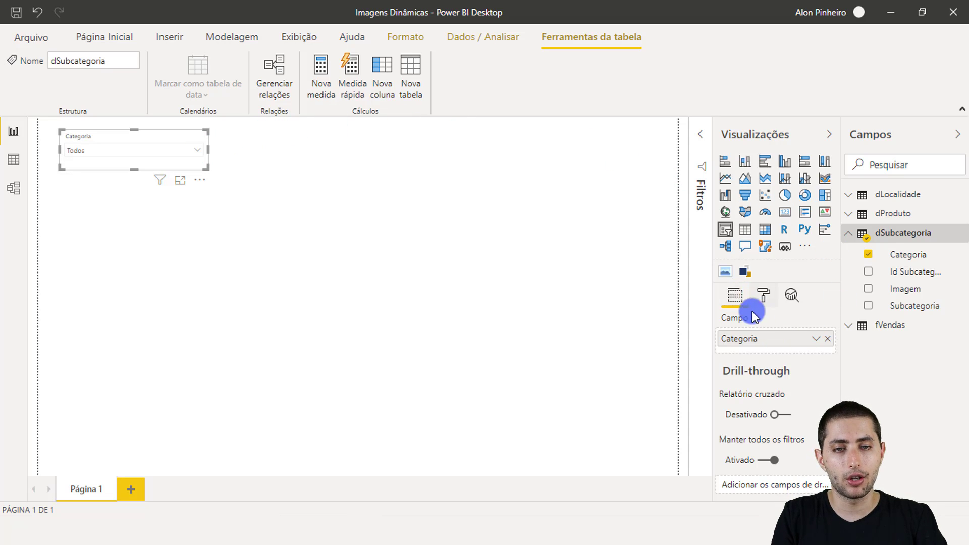
Set the text size of the Categoria slicer's items (Itens) to 14 pt.
{"action": "left_click", "coordinate": [764, 296]}
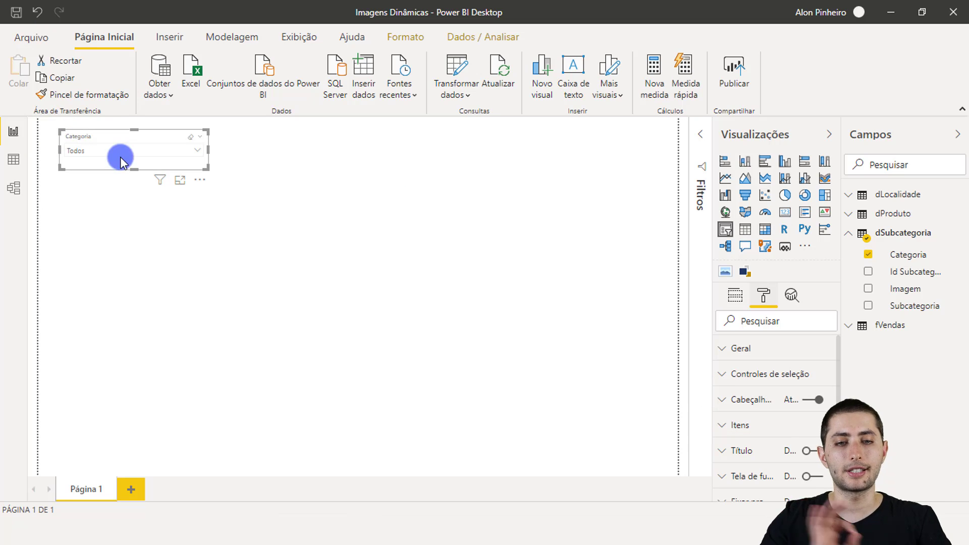
{"action": "left_click", "coordinate": [740, 425]}
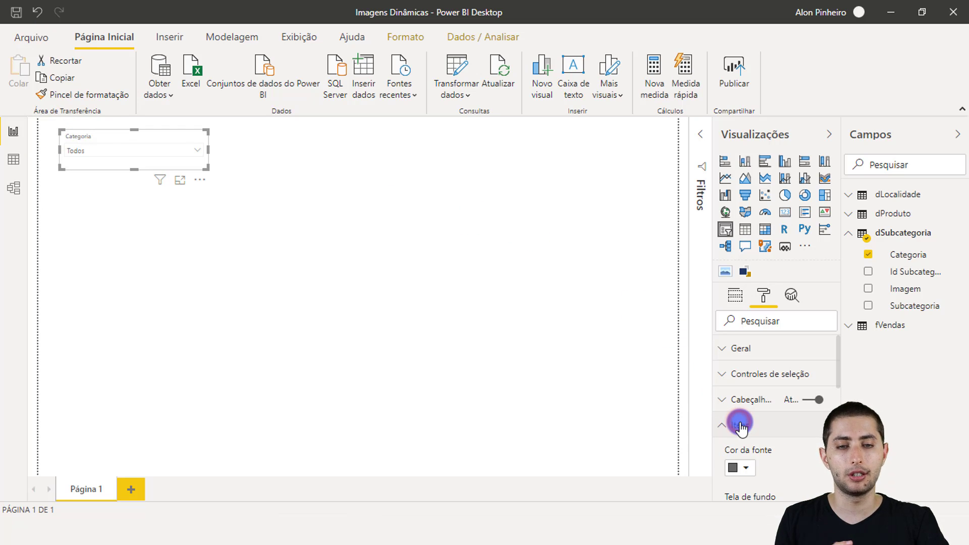
{"action": "scroll", "coordinate": [749, 428], "scroll_direction": "down", "scroll_amount": 3}
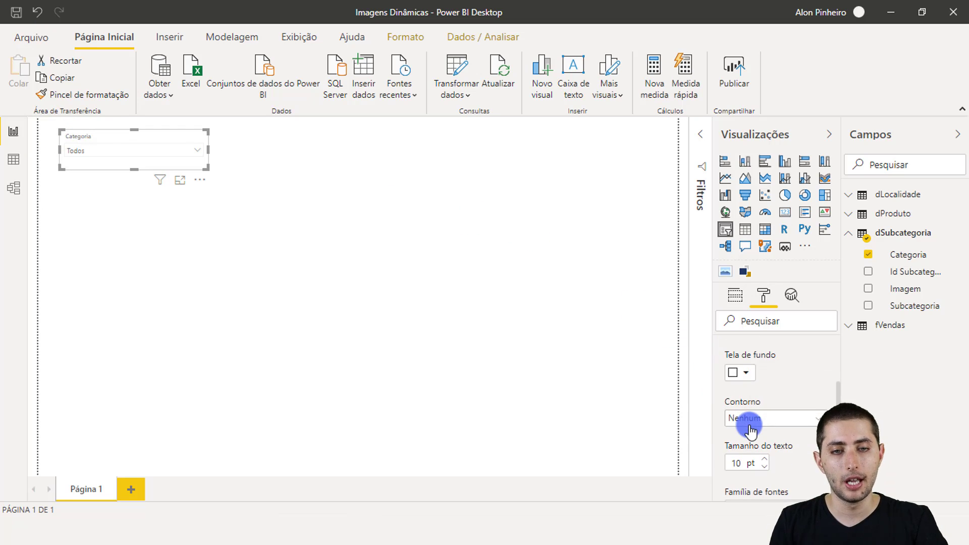
{"action": "scroll", "coordinate": [773, 386], "scroll_direction": "down", "scroll_amount": 2}
{"action": "left_click", "coordinate": [763, 390]}
{"action": "left_click", "coordinate": [763, 389]}
{"action": "left_click", "coordinate": [764, 390]}
{"action": "left_click", "coordinate": [764, 390]}
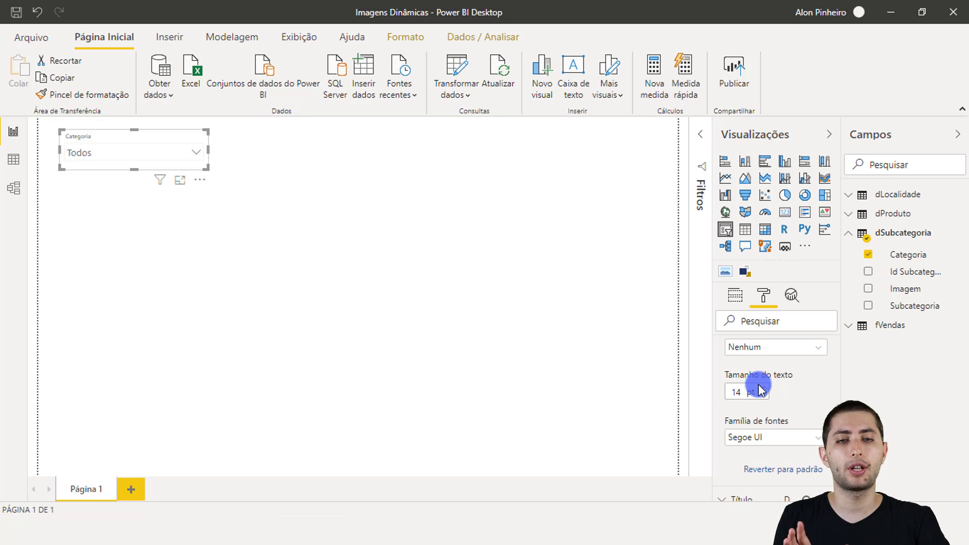
{"action": "scroll", "coordinate": [753, 384], "scroll_direction": "up", "scroll_amount": 4}
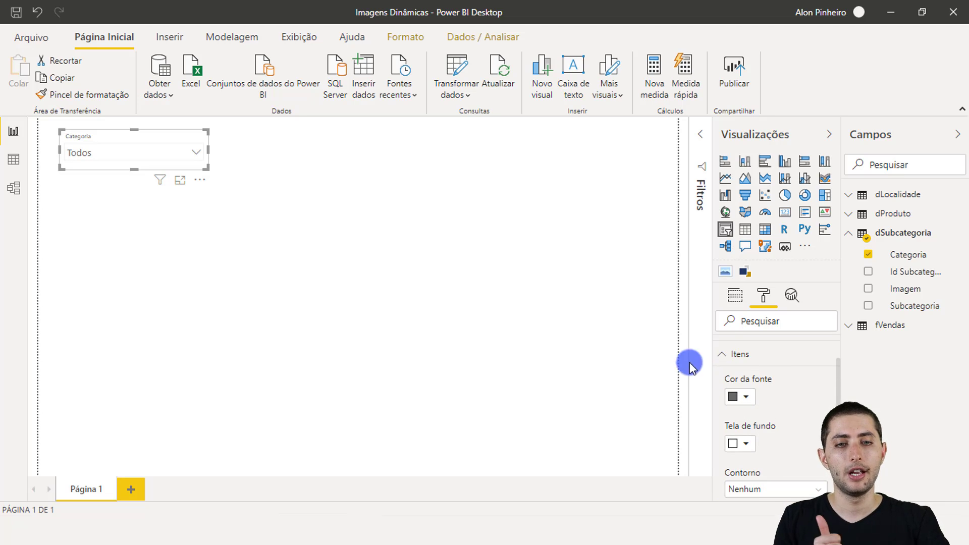
{"action": "left_click", "coordinate": [755, 353]}
{"action": "scroll", "coordinate": [757, 361], "scroll_direction": "up", "scroll_amount": 2}
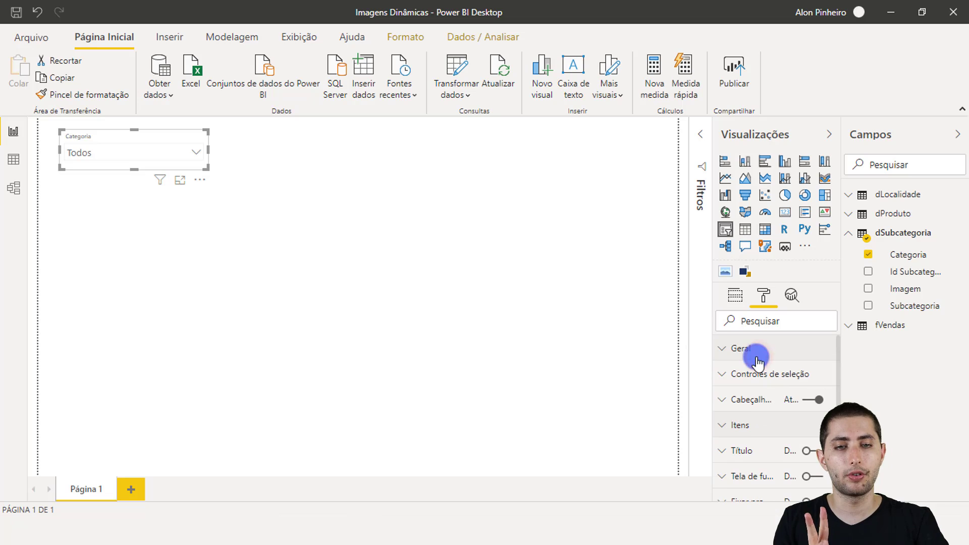
Set the text size of the Categoria slicer's header (Cabeçalho) to 14 pt.
{"action": "left_click", "coordinate": [731, 400]}
{"action": "scroll", "coordinate": [731, 404], "scroll_direction": "down", "scroll_amount": 6}
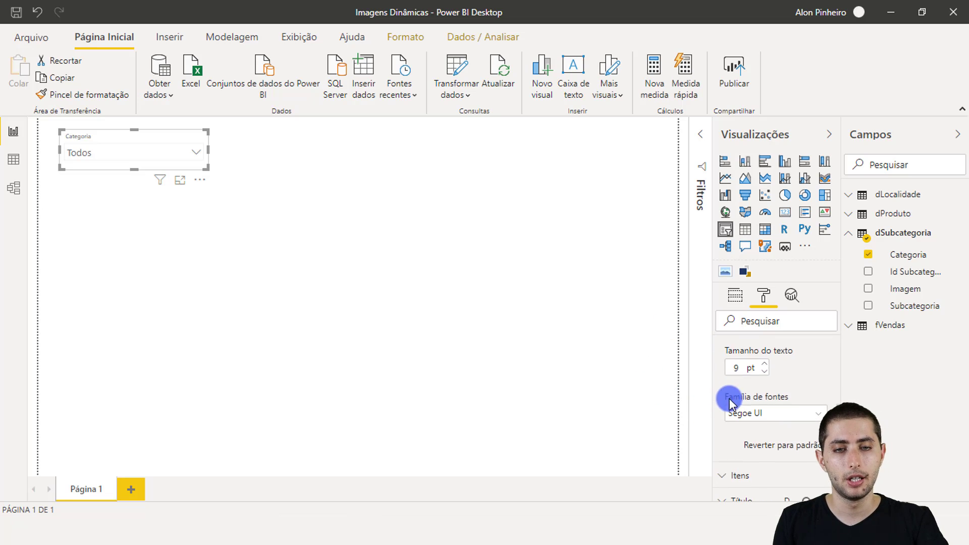
{"action": "left_click", "coordinate": [765, 363]}
{"action": "left_click", "coordinate": [765, 362]}
{"action": "left_click", "coordinate": [766, 362]}
{"action": "left_click", "coordinate": [766, 362]}
{"action": "left_click", "coordinate": [765, 363]}
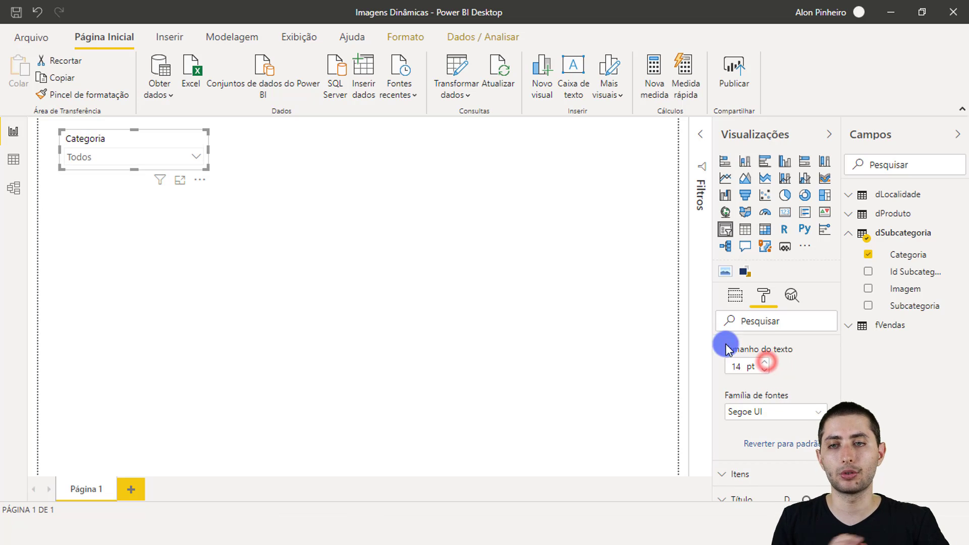
Test the Categoria slicer by selecting Games and Toys and Computers, and clear the selection back to Todos.
{"action": "left_click", "coordinate": [198, 158]}
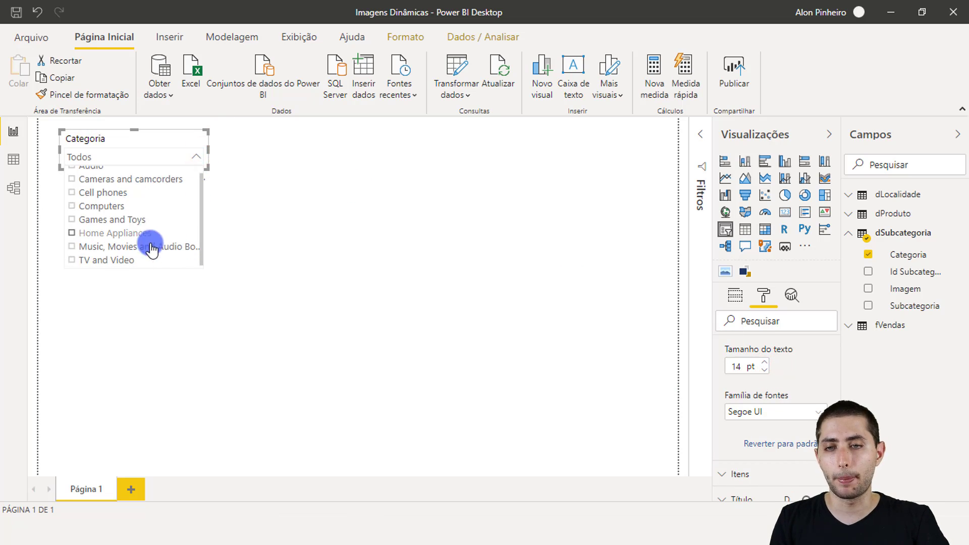
{"action": "left_click", "coordinate": [122, 221]}
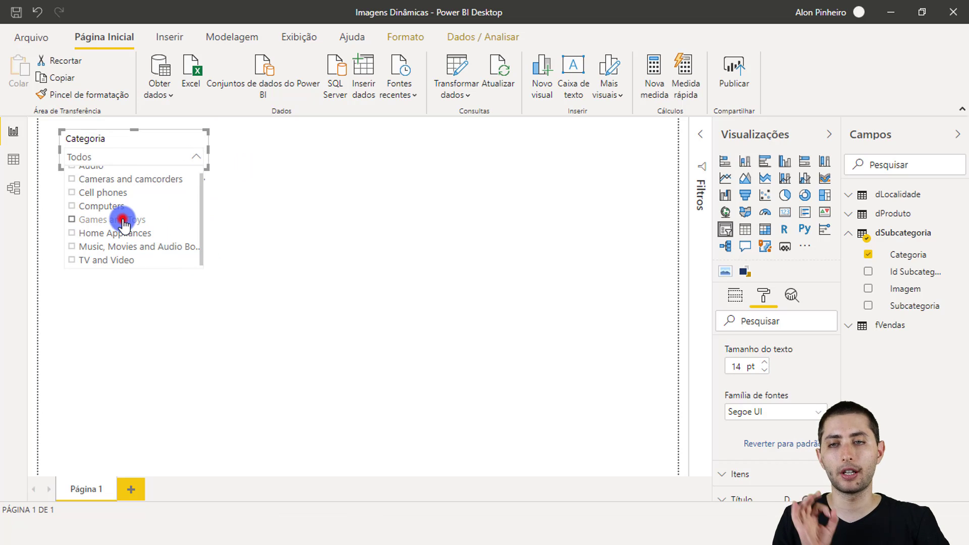
{"action": "left_click", "coordinate": [116, 208]}
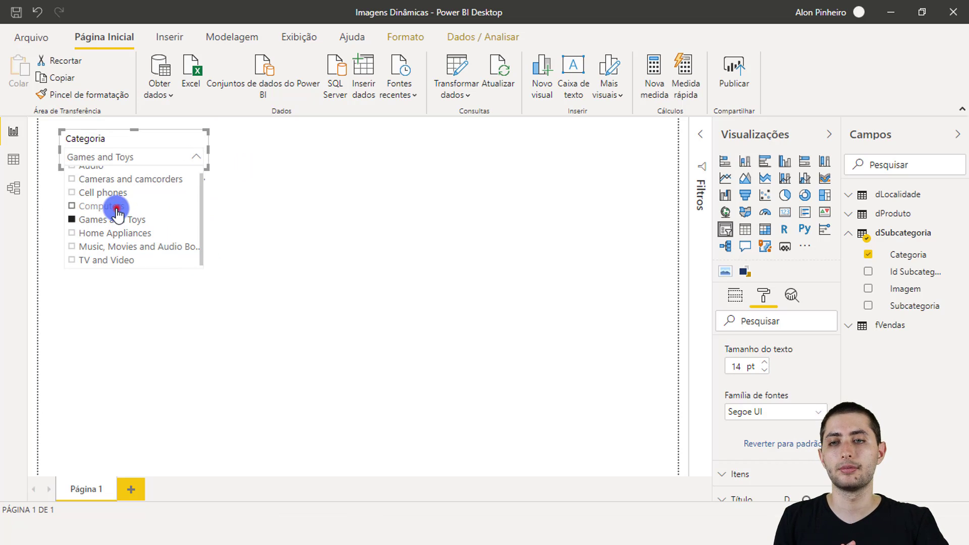
{"action": "left_click", "coordinate": [117, 208]}
{"action": "left_click", "coordinate": [283, 196]}
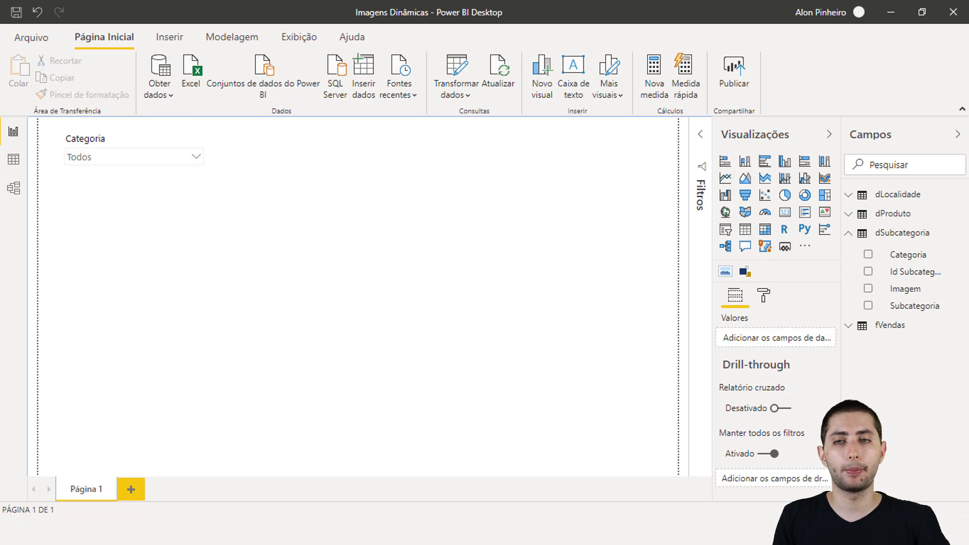
Open the fVendas table in the data view and examine its columns, including the Preco Unitario and Faturamento na Venda formulas.
{"action": "left_click", "coordinate": [14, 169]}
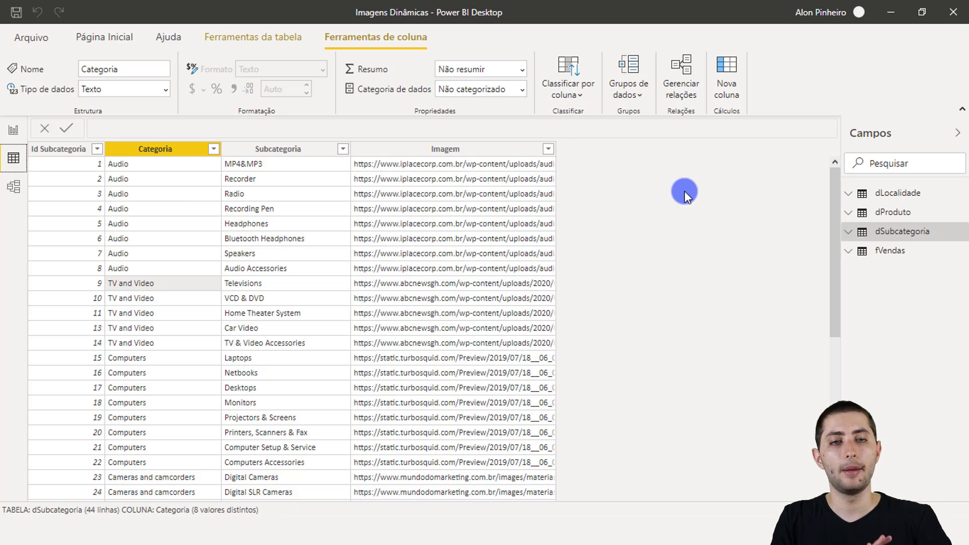
{"action": "left_click", "coordinate": [886, 253]}
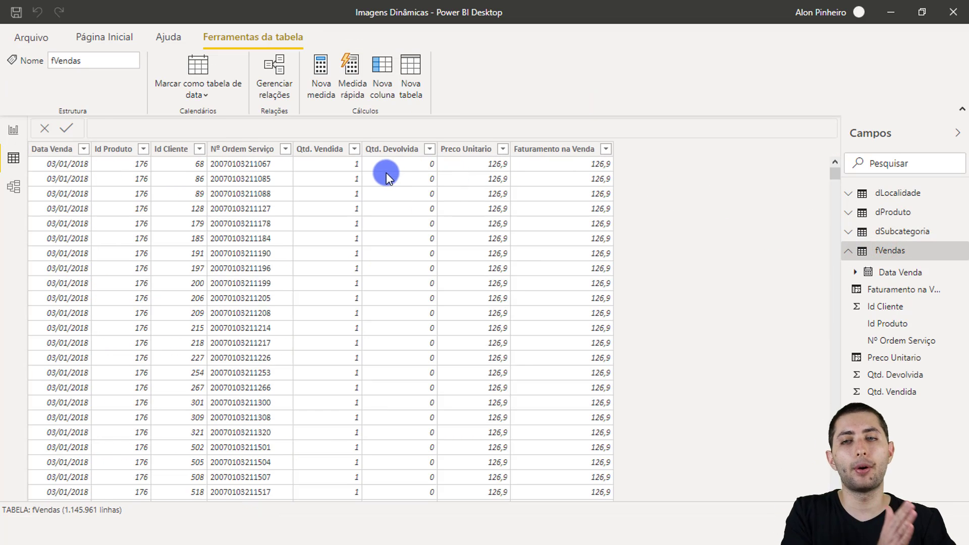
{"action": "left_click", "coordinate": [64, 150]}
{"action": "left_click", "coordinate": [114, 150]}
{"action": "left_click", "coordinate": [200, 150]}
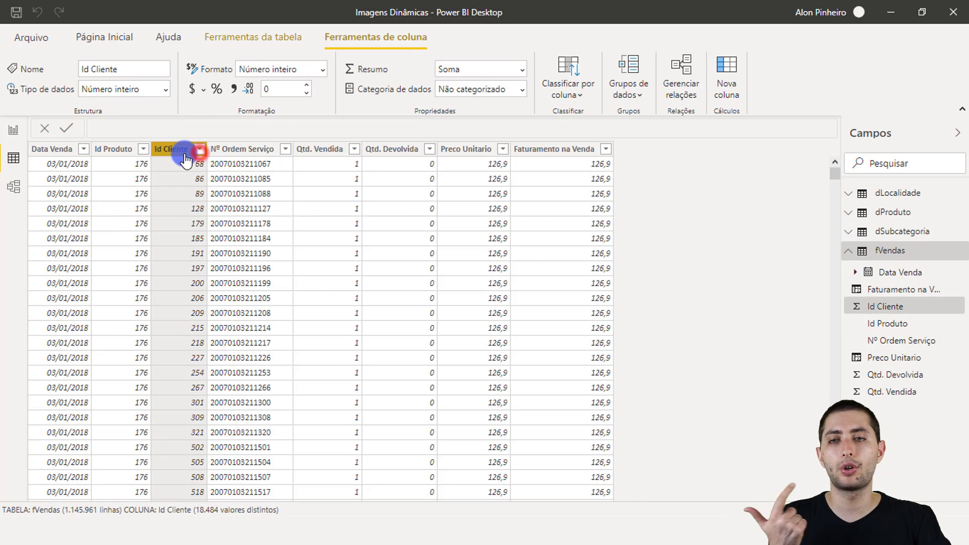
{"action": "left_click", "coordinate": [465, 271]}
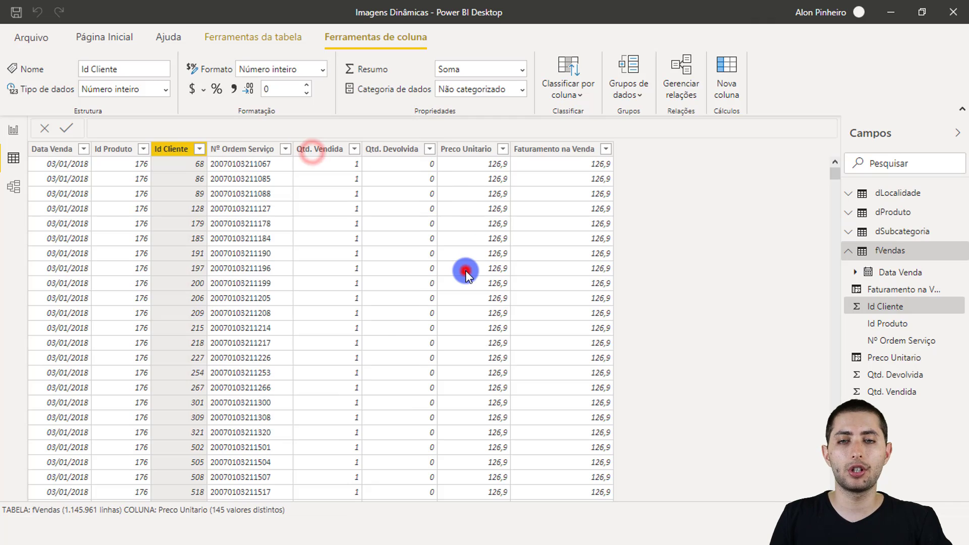
{"action": "left_click", "coordinate": [465, 268]}
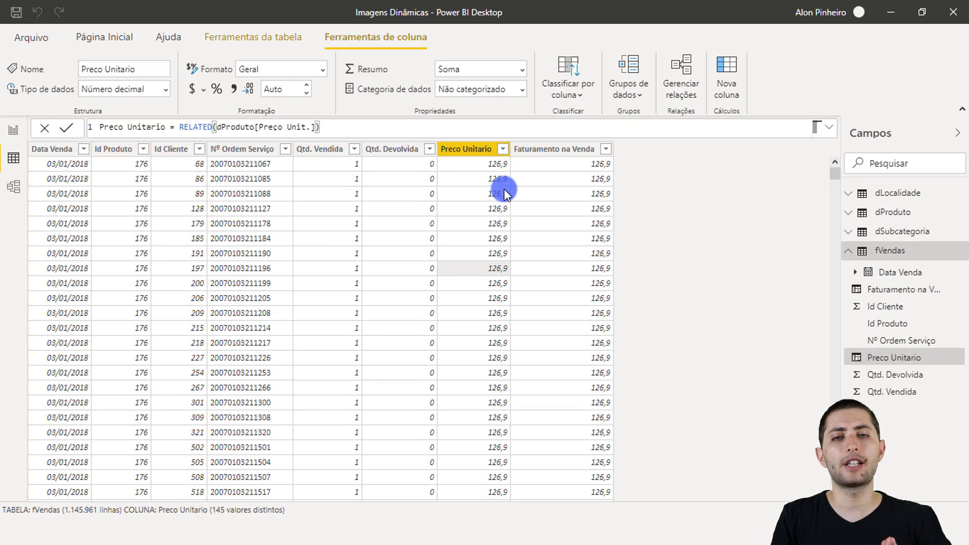
{"action": "left_click", "coordinate": [572, 150]}
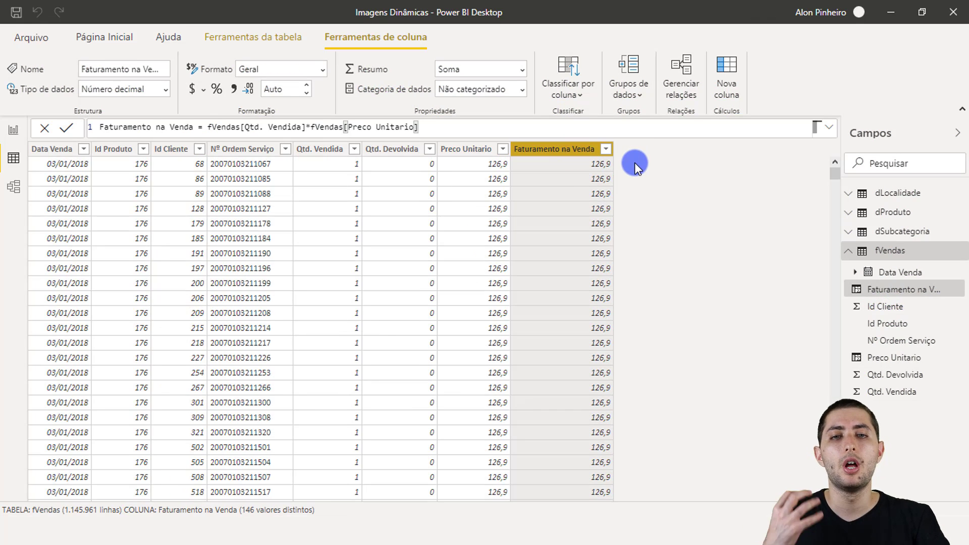
{"action": "left_click_drag", "start_coordinate": [836, 174], "coordinate": [824, 348]}
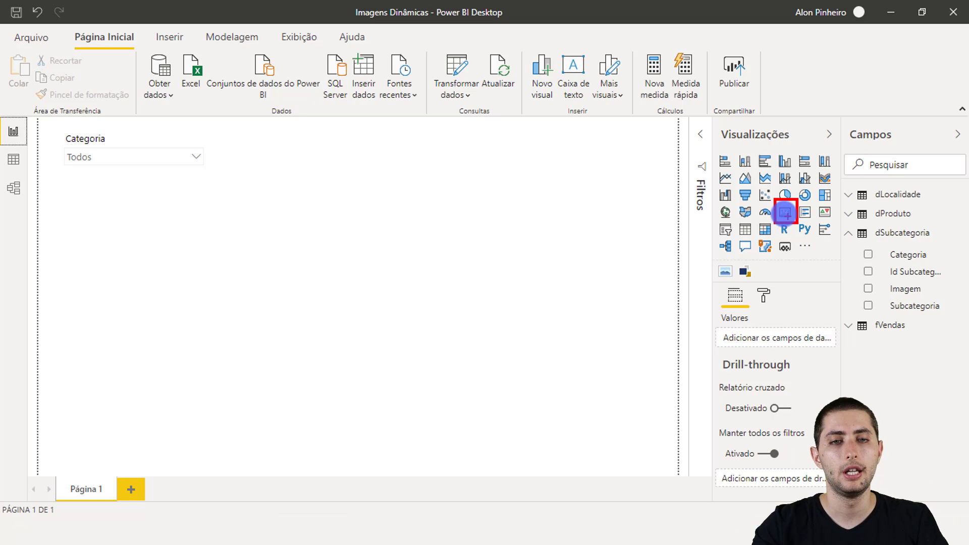
Add a card visual to the right of the Categoria slicer and assign it the Faturamento na Venda field from fVendas.
{"action": "left_click", "coordinate": [785, 215]}
{"action": "left_click_drag", "start_coordinate": [141, 260], "coordinate": [343, 199]}
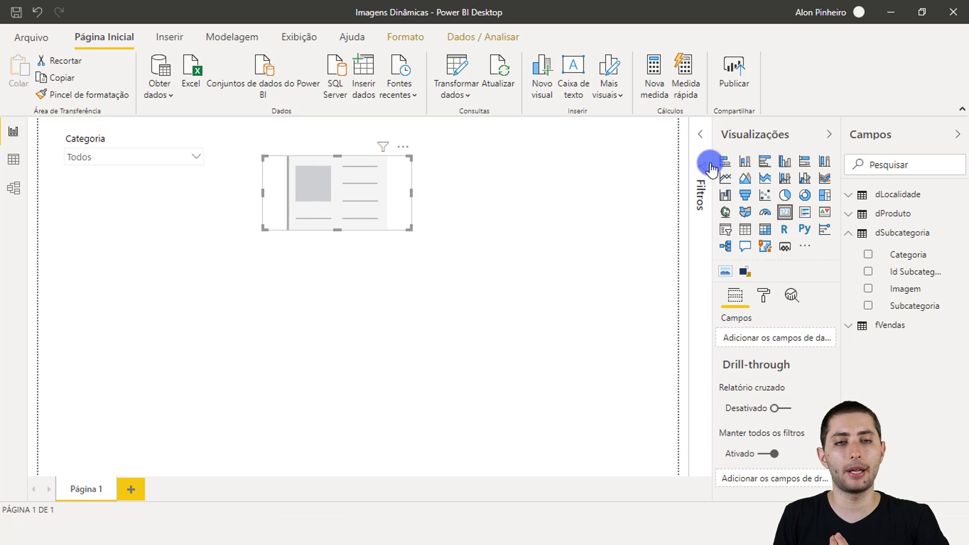
{"action": "left_click", "coordinate": [909, 165]}
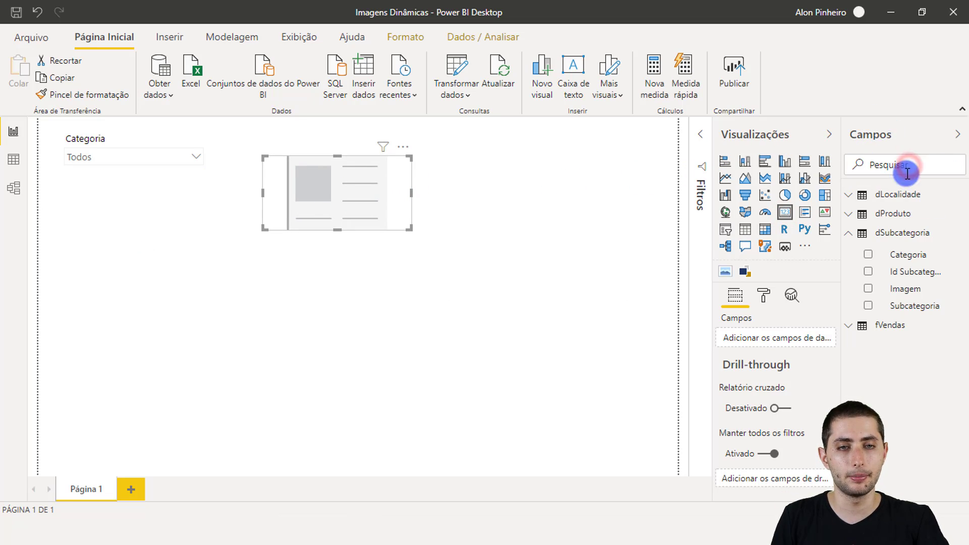
{"action": "type", "text": "faturamento"}
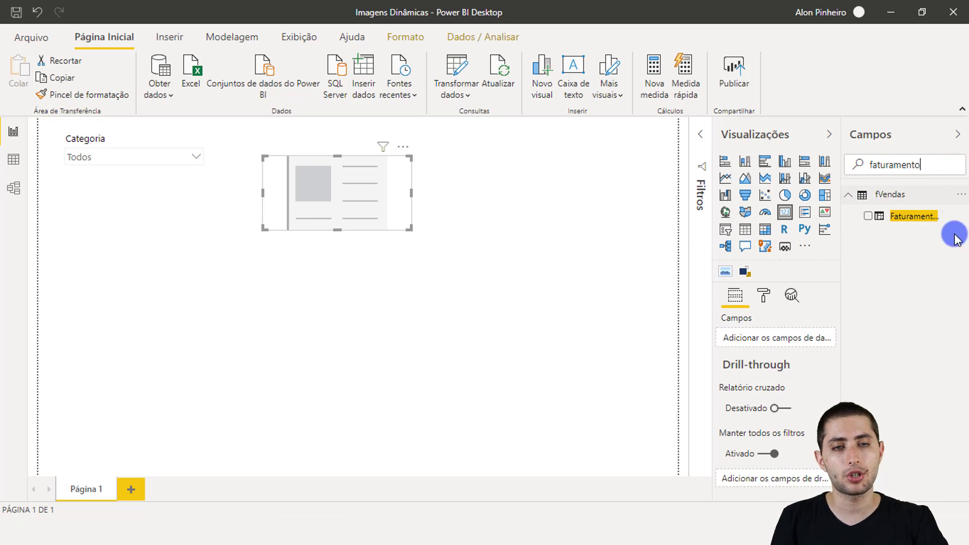
{"action": "left_click_drag", "start_coordinate": [911, 226], "coordinate": [773, 339]}
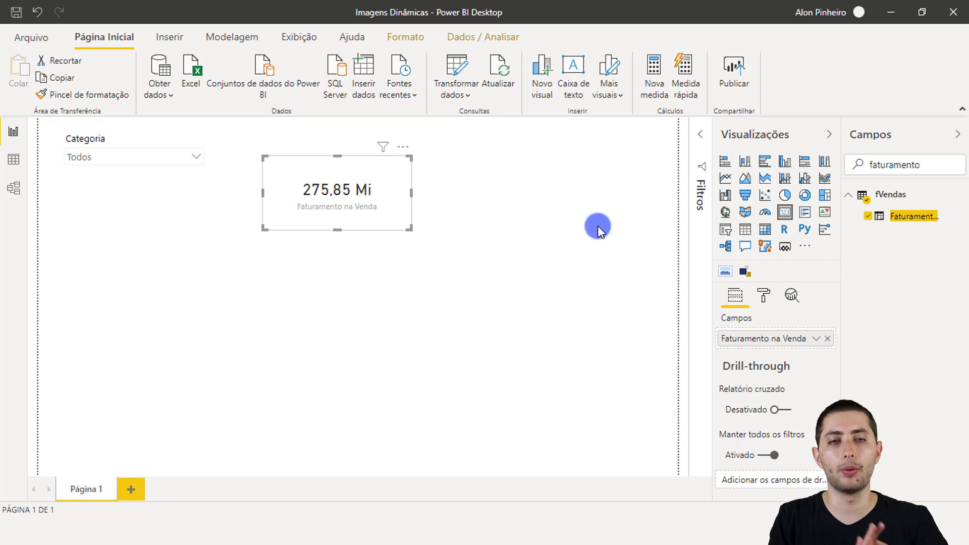
Turn on the revenue card's background (Tela de fundo) and set its color to a yellow theme shade.
{"action": "left_click", "coordinate": [764, 297]}
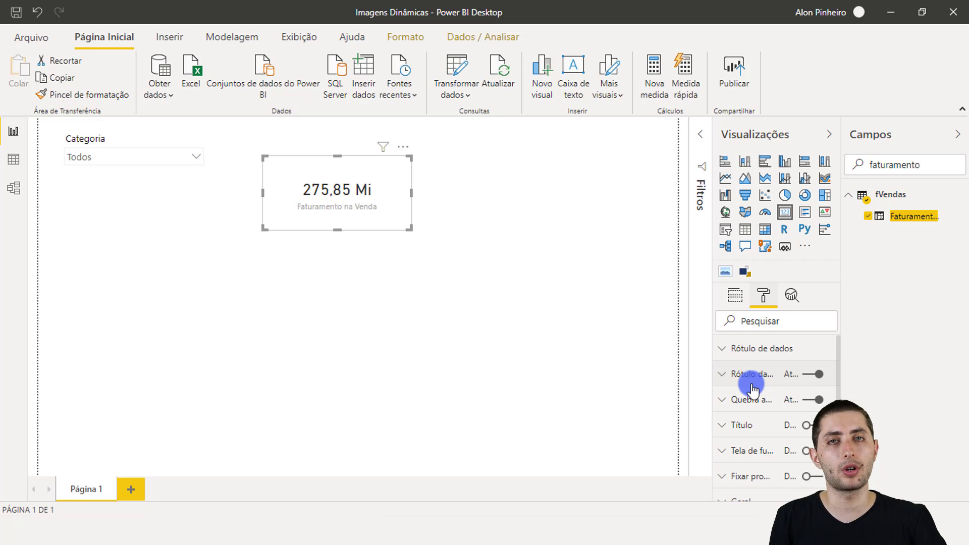
{"action": "scroll", "coordinate": [775, 399], "scroll_direction": "down", "scroll_amount": 3}
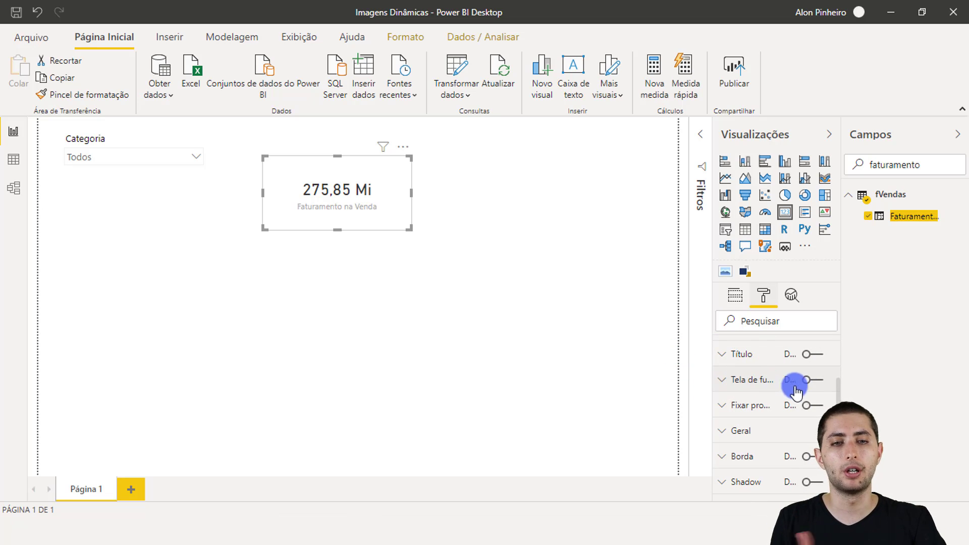
{"action": "left_click", "coordinate": [816, 380]}
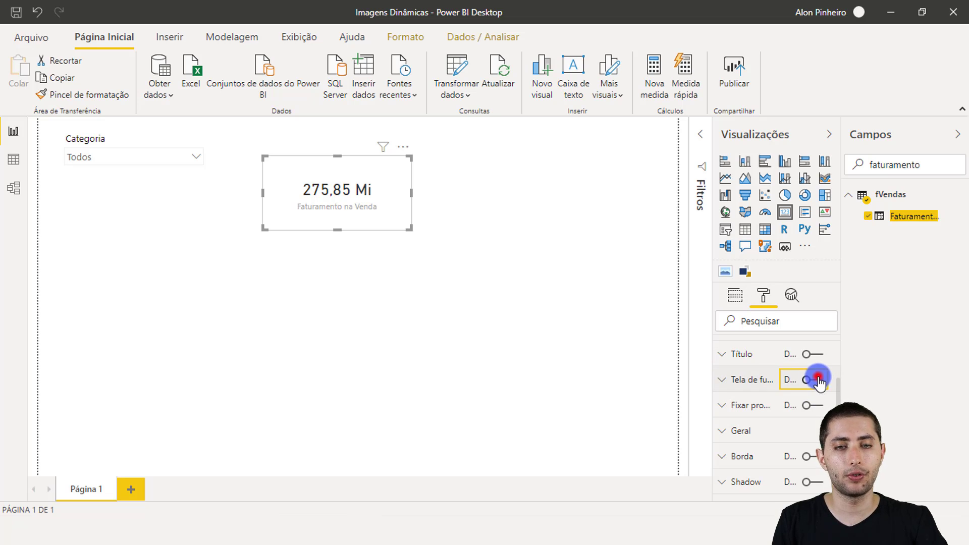
{"action": "left_click", "coordinate": [730, 379]}
{"action": "scroll", "coordinate": [754, 404], "scroll_direction": "down", "scroll_amount": 2}
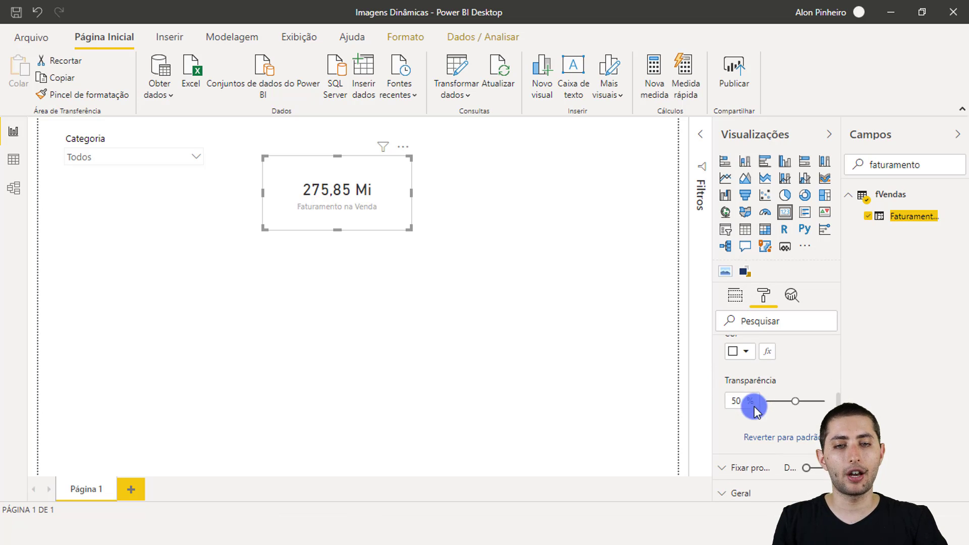
{"action": "scroll", "coordinate": [742, 394], "scroll_direction": "up", "scroll_amount": 2}
{"action": "left_click", "coordinate": [745, 423]}
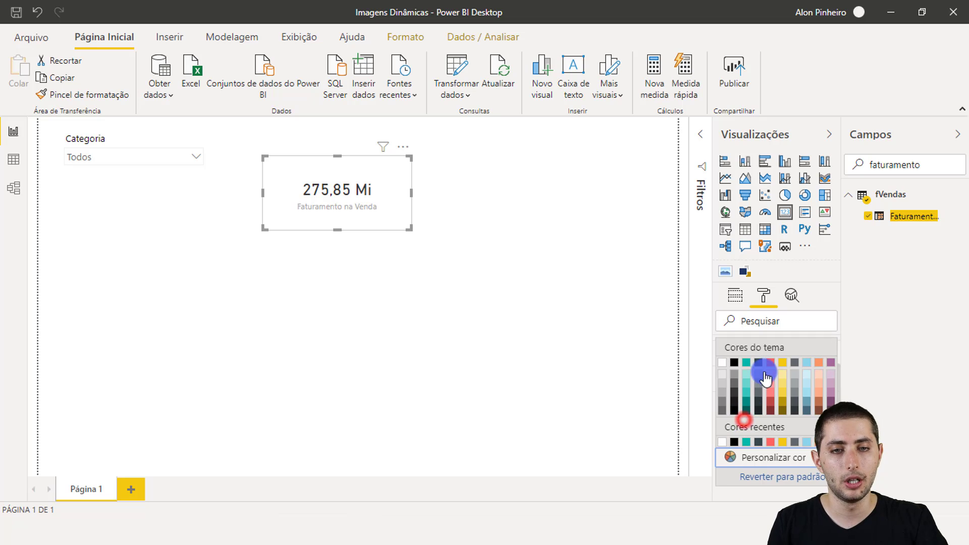
{"action": "left_click", "coordinate": [784, 388]}
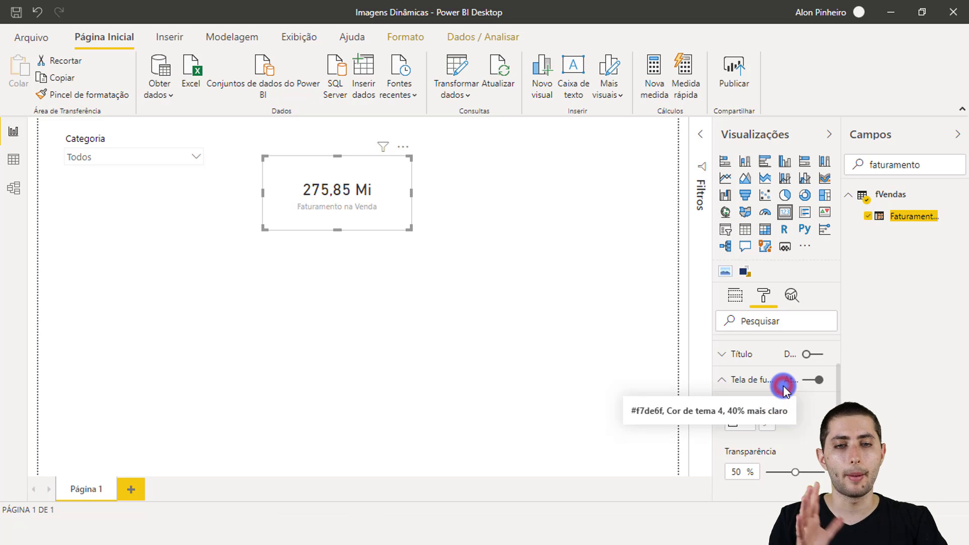
{"action": "left_click", "coordinate": [738, 421]}
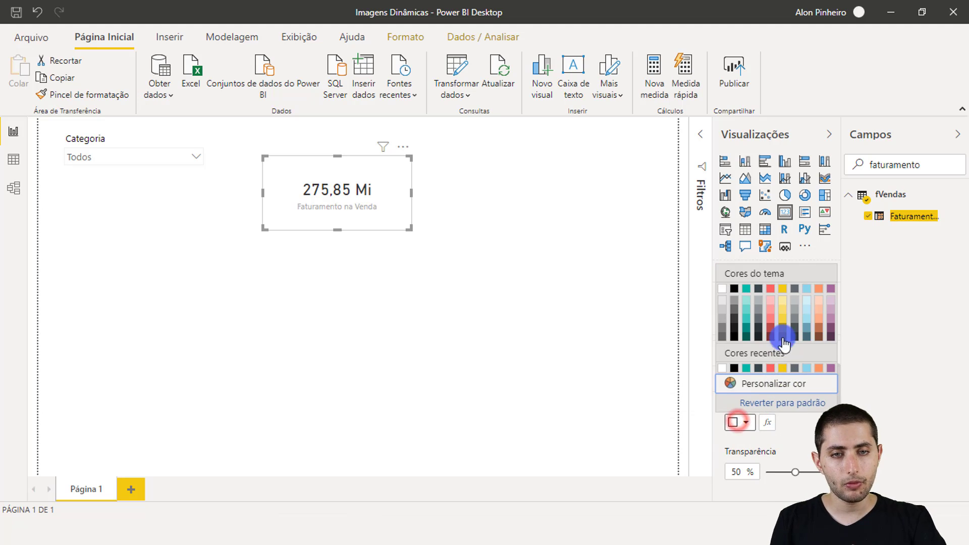
{"action": "left_click", "coordinate": [786, 318]}
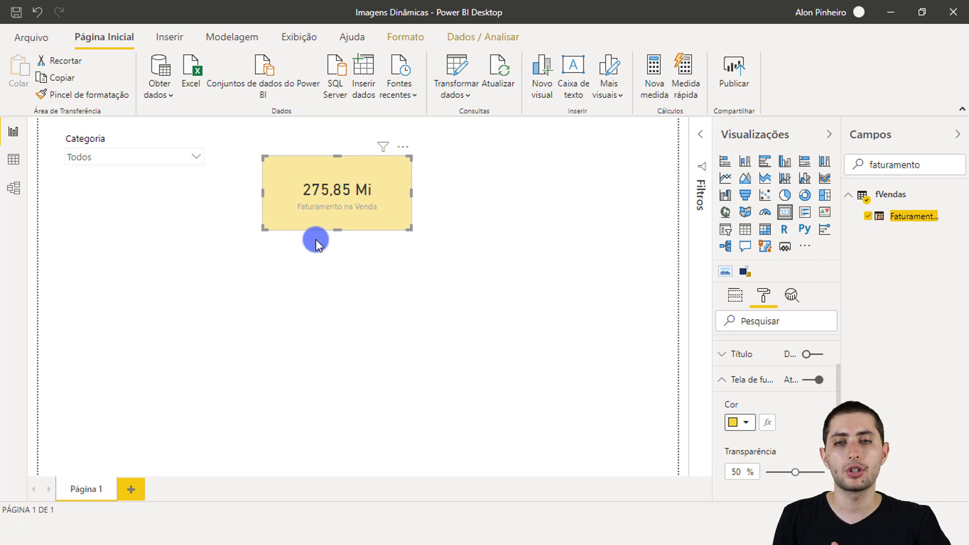
{"action": "left_click_drag", "start_coordinate": [291, 198], "coordinate": [382, 216]}
{"action": "key", "text": "Escape"}
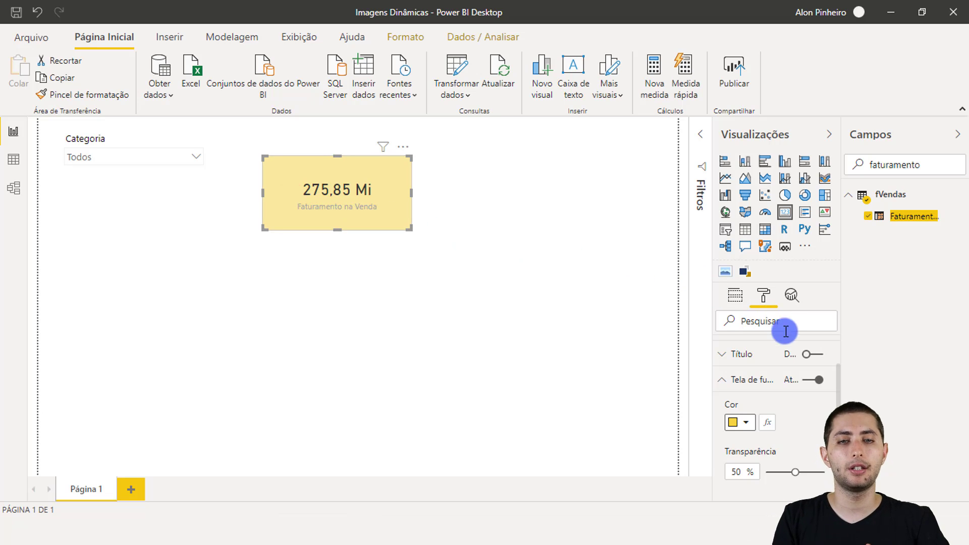
Set the revenue card's category label color to the black theme color and shift the card slightly up and left.
{"action": "scroll", "coordinate": [772, 350], "scroll_direction": "up", "scroll_amount": 3}
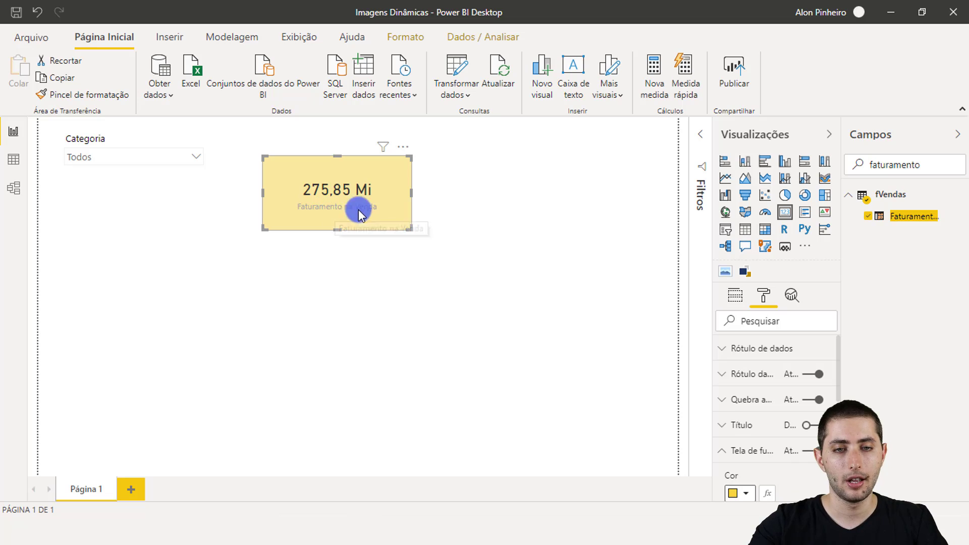
{"action": "mouse_move", "coordinate": [713, 360]}
{"action": "left_mouse_down"}
{"action": "mouse_move", "coordinate": [761, 386]}
{"action": "mouse_move", "coordinate": [831, 388]}
{"action": "left_mouse_up"}
{"action": "key", "text": "Escape"}
{"action": "left_click", "coordinate": [743, 367]}
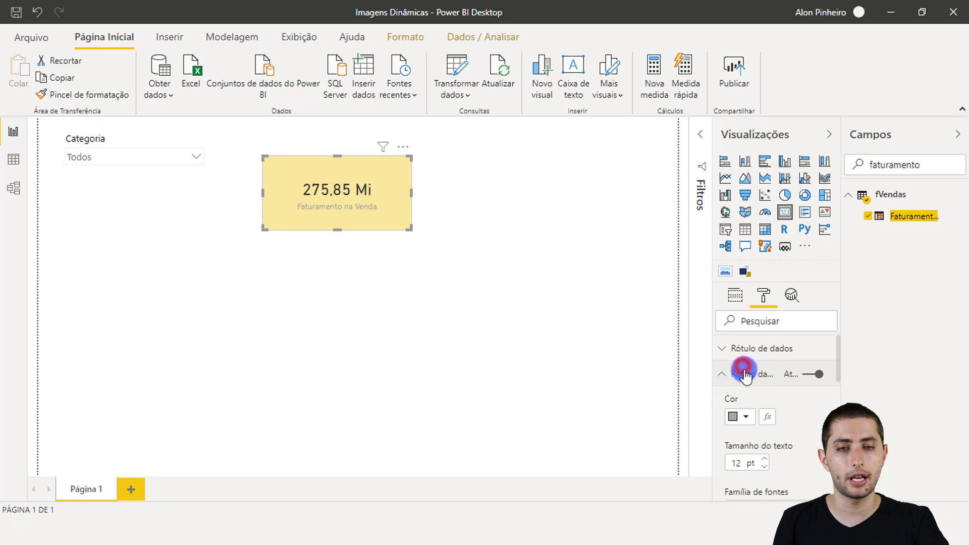
{"action": "left_click", "coordinate": [736, 419]}
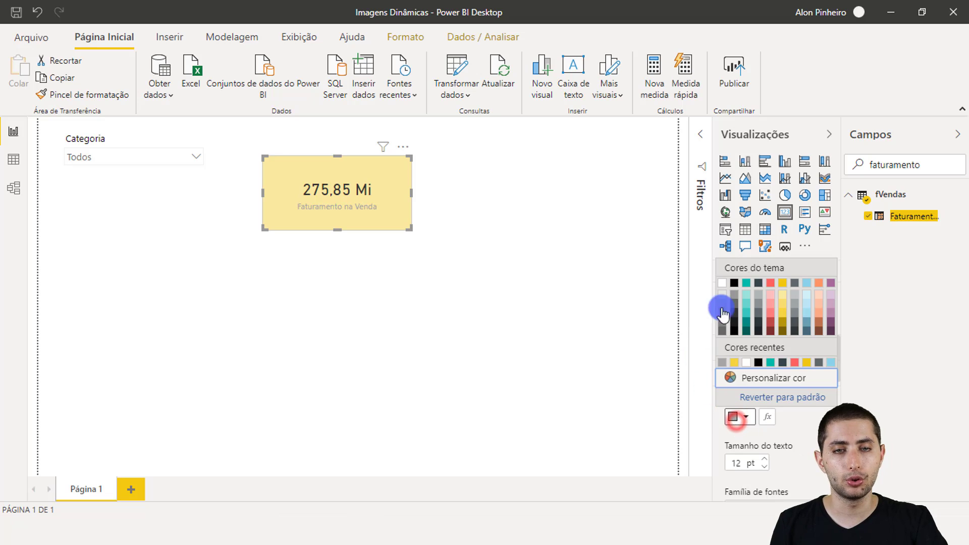
{"action": "left_click", "coordinate": [734, 283]}
{"action": "left_click", "coordinate": [442, 211]}
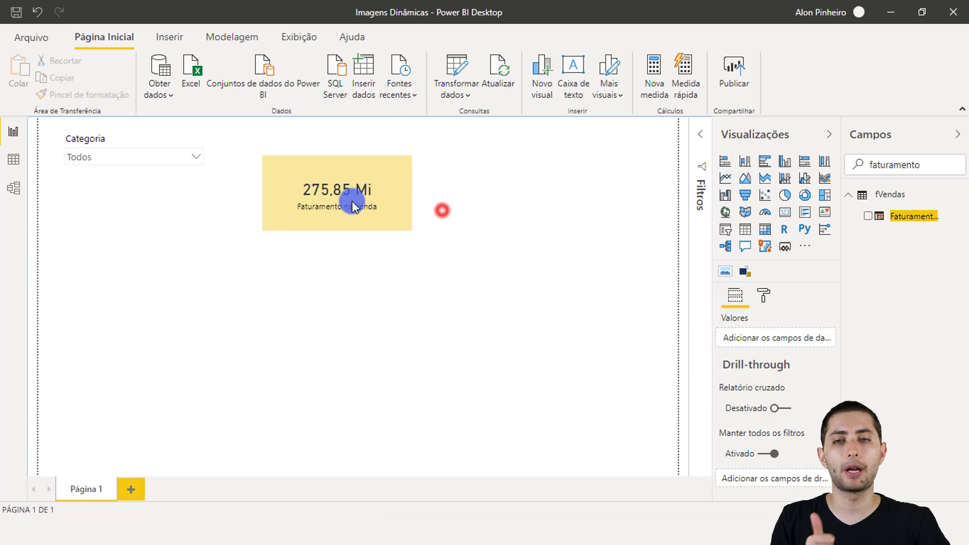
{"action": "left_click_drag", "start_coordinate": [308, 200], "coordinate": [303, 189]}
{"action": "left_click", "coordinate": [377, 263]}
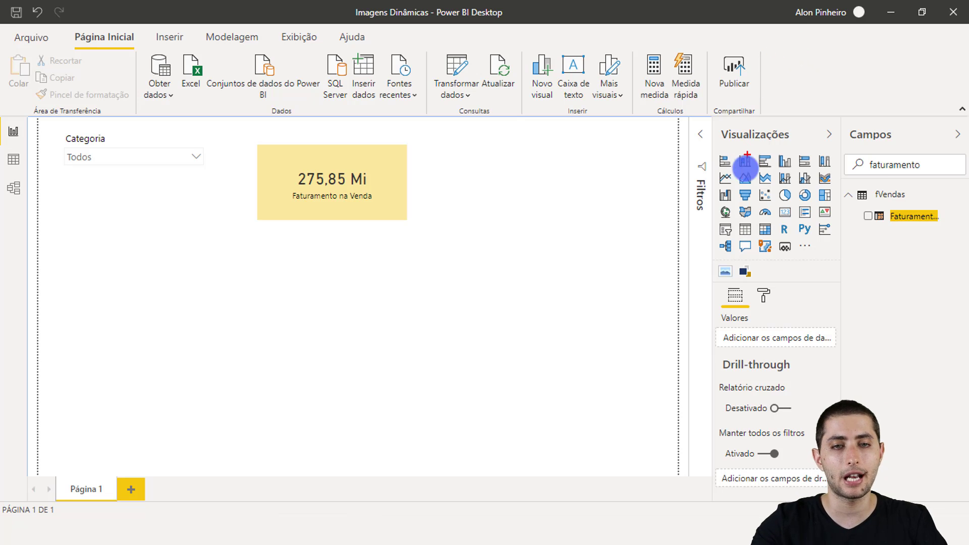
Open the AppSource gallery of additional visuals and search for "simple image".
{"action": "left_click_drag", "start_coordinate": [704, 255], "coordinate": [743, 287]}
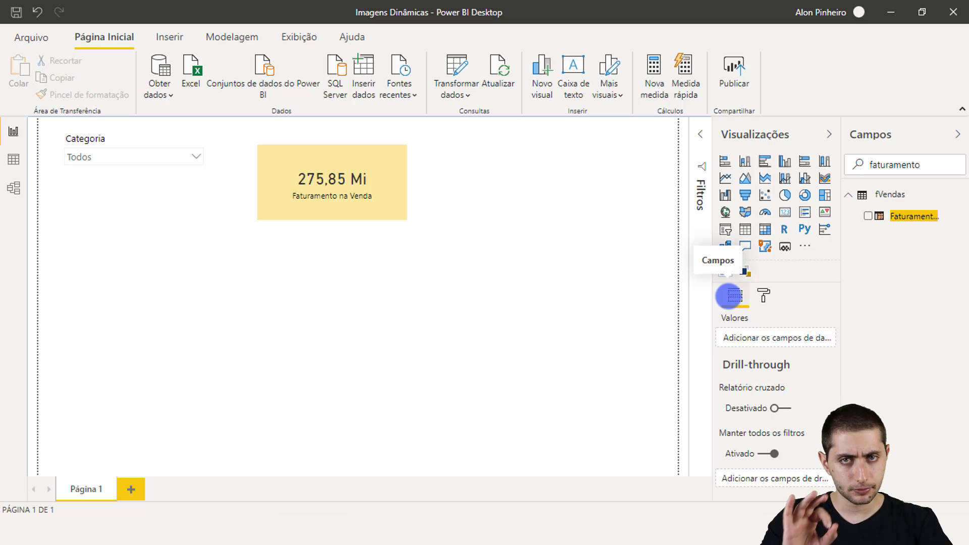
{"action": "left_click", "coordinate": [805, 248]}
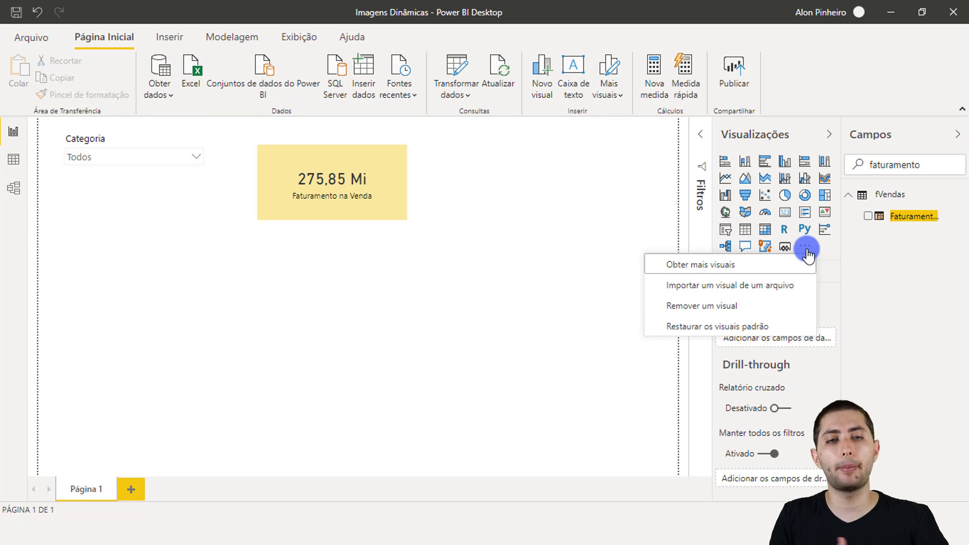
{"action": "left_click", "coordinate": [806, 249]}
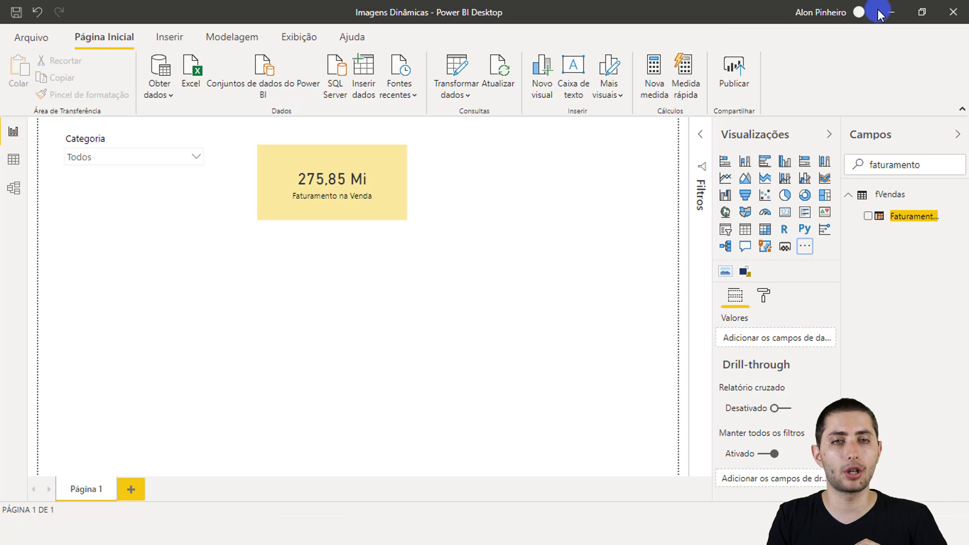
{"action": "left_click", "coordinate": [805, 255]}
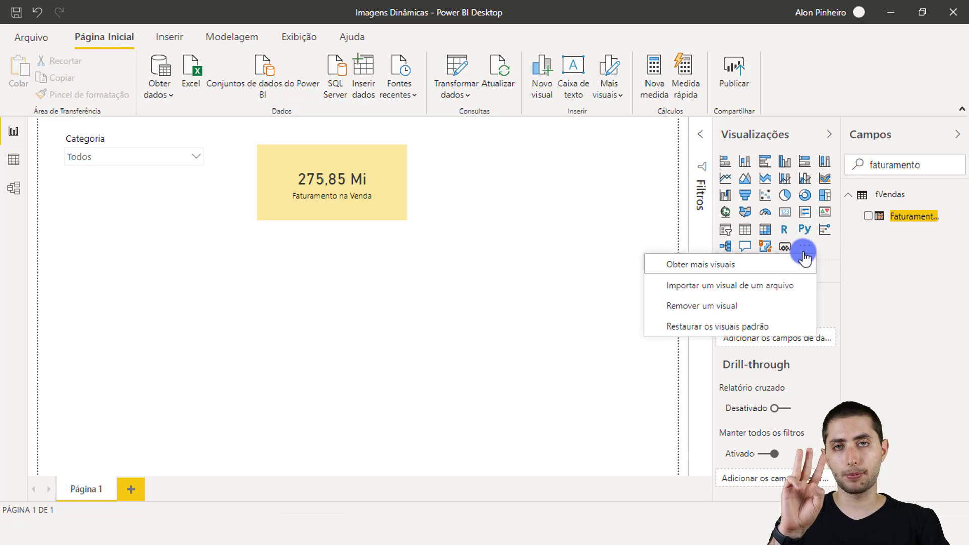
{"action": "left_click", "coordinate": [720, 274]}
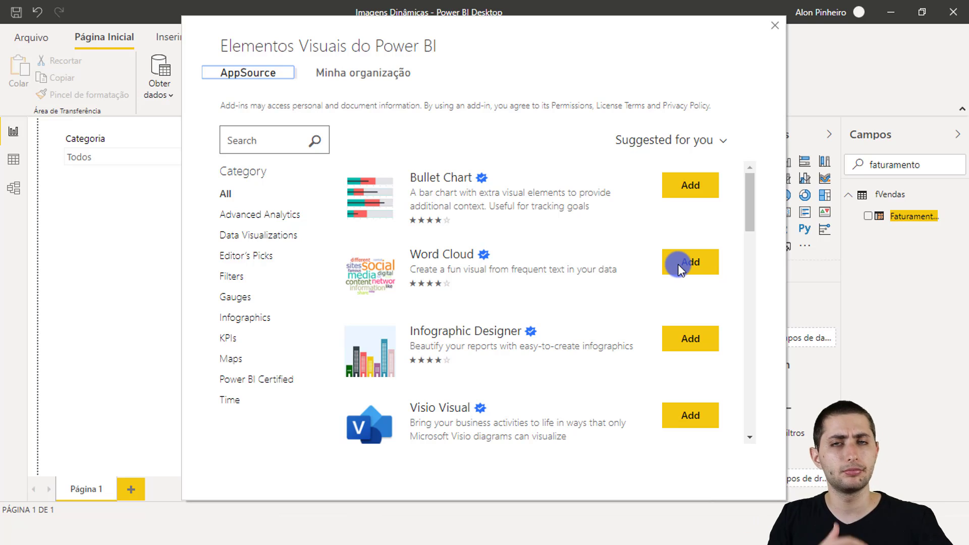
{"action": "left_click", "coordinate": [266, 144]}
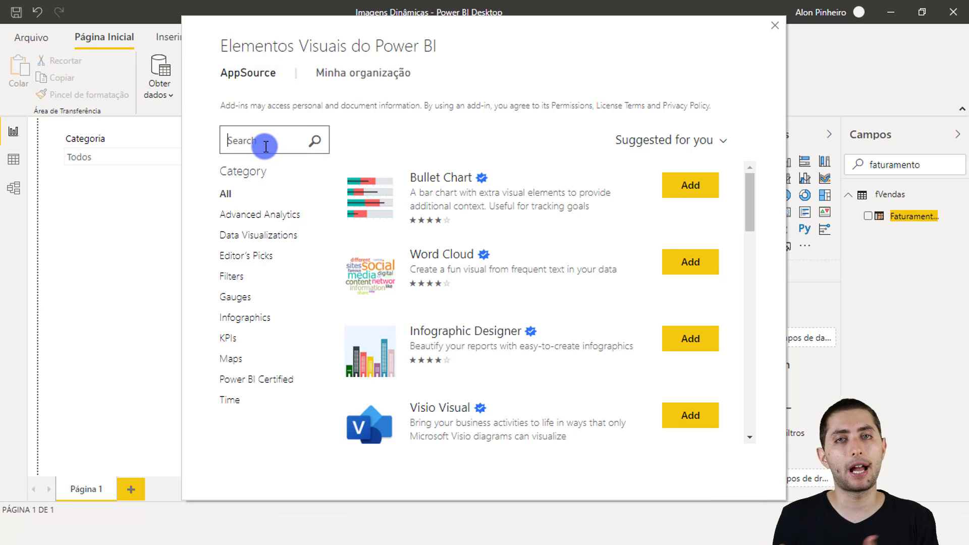
{"action": "type", "text": "simple image"}
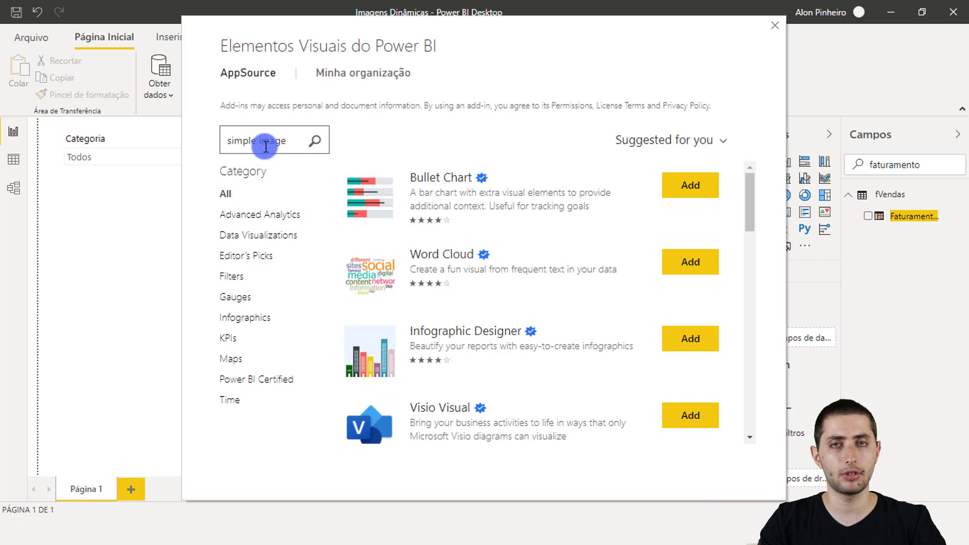
{"action": "key", "text": "Return"}
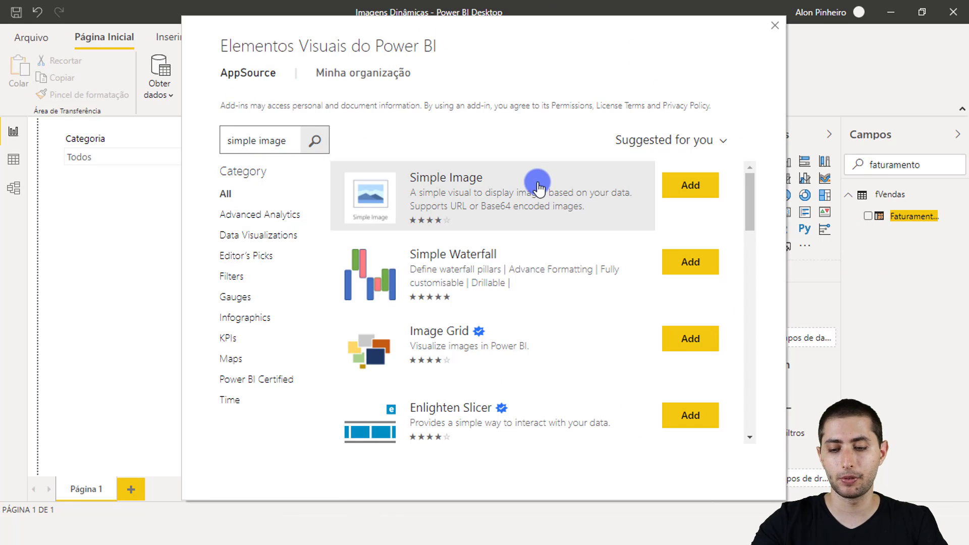
Look at the Simple Image entry in the gallery results, and close the gallery without adding anything.
{"action": "left_click_drag", "start_coordinate": [500, 191], "coordinate": [746, 240]}
{"action": "left_click", "coordinate": [688, 186]}
{"action": "key", "text": "ctrl+z"}
{"action": "key", "text": "Escape"}
{"action": "left_click", "coordinate": [688, 179]}
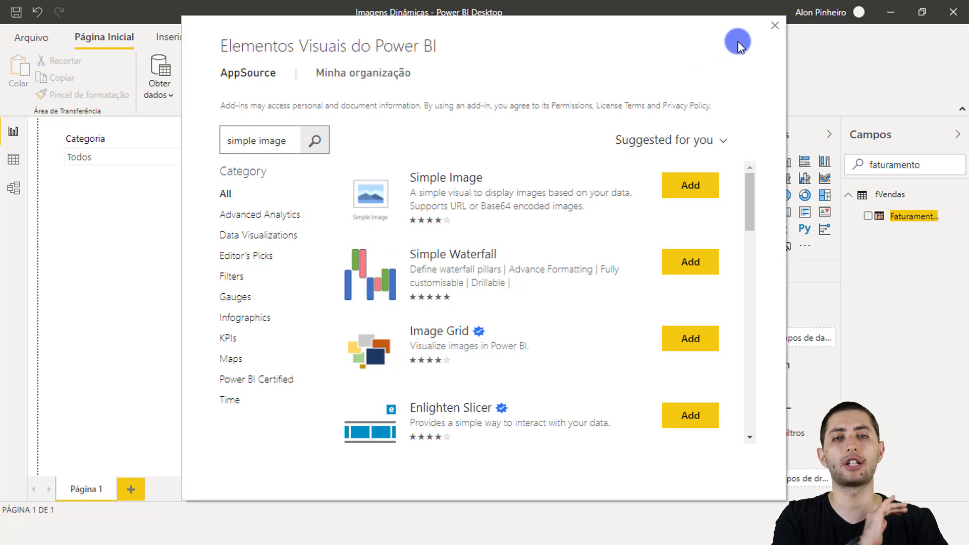
{"action": "left_click", "coordinate": [774, 27]}
{"action": "left_click", "coordinate": [595, 215]}
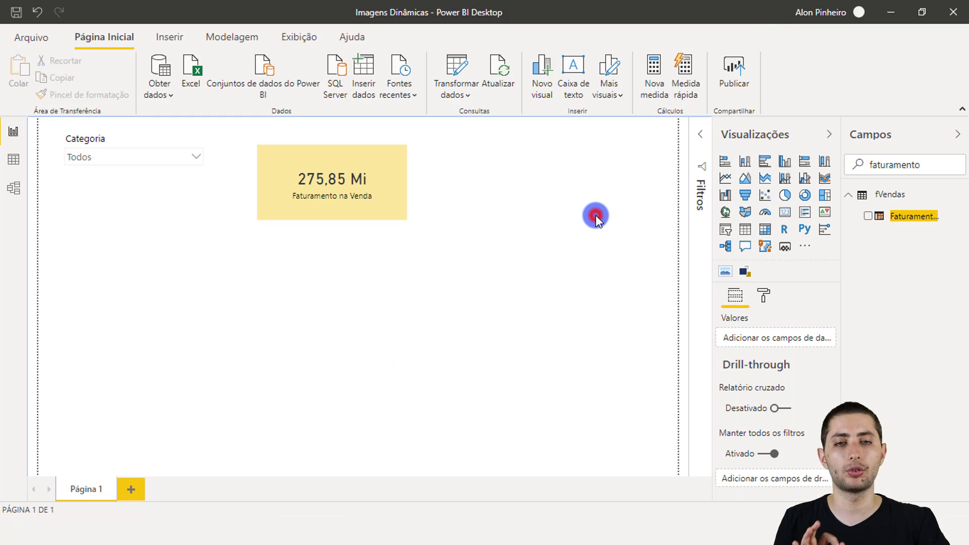
Insert a Simple Image visual, place it directly below the revenue card at the card's width, and stretch it downward.
{"action": "left_click", "coordinate": [726, 272]}
{"action": "left_click_drag", "start_coordinate": [133, 309], "coordinate": [331, 267]}
{"action": "left_click_drag", "start_coordinate": [404, 299], "coordinate": [404, 442]}
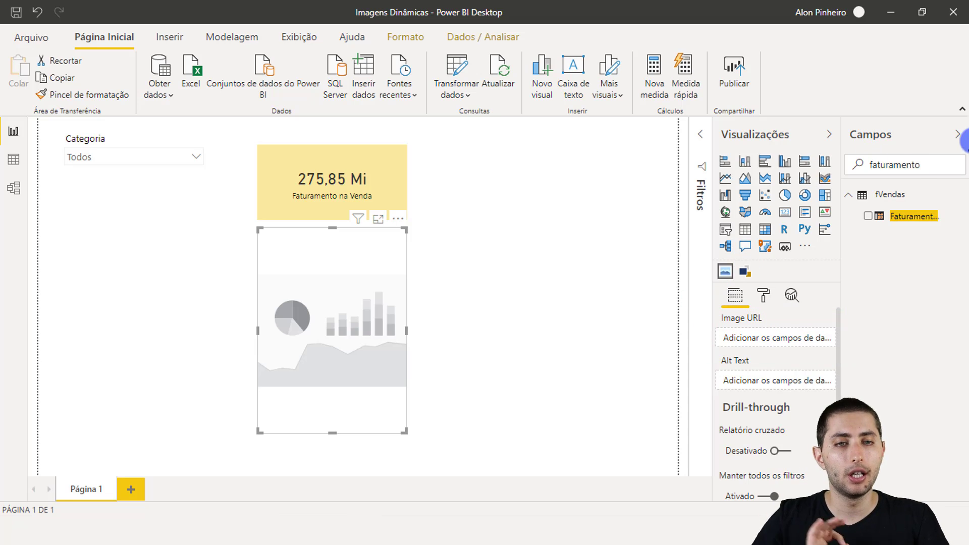
Clear the field search and assign the Imagem field from dSubcategoria as the Simple Image visual's Image URL.
{"action": "double_click", "coordinate": [948, 165]}
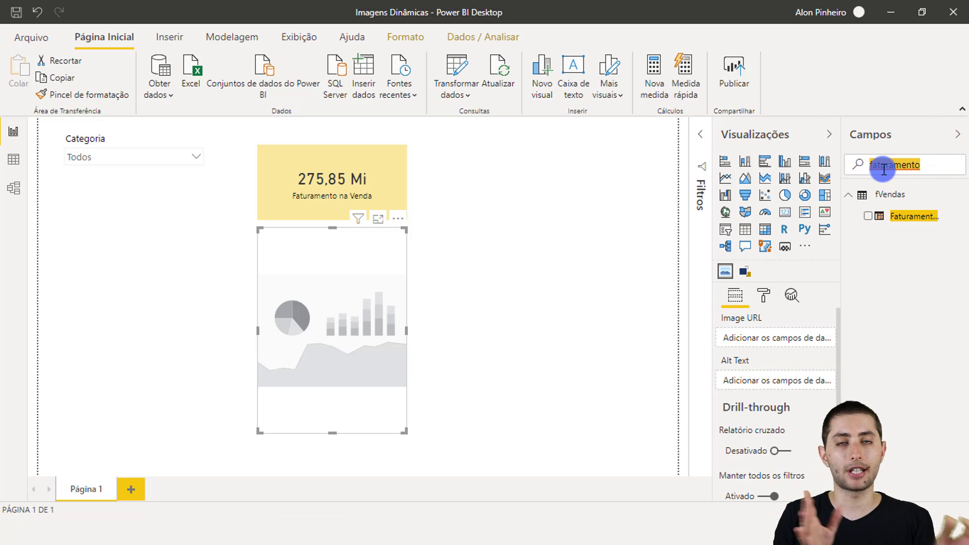
{"action": "key", "text": "BackSpace"}
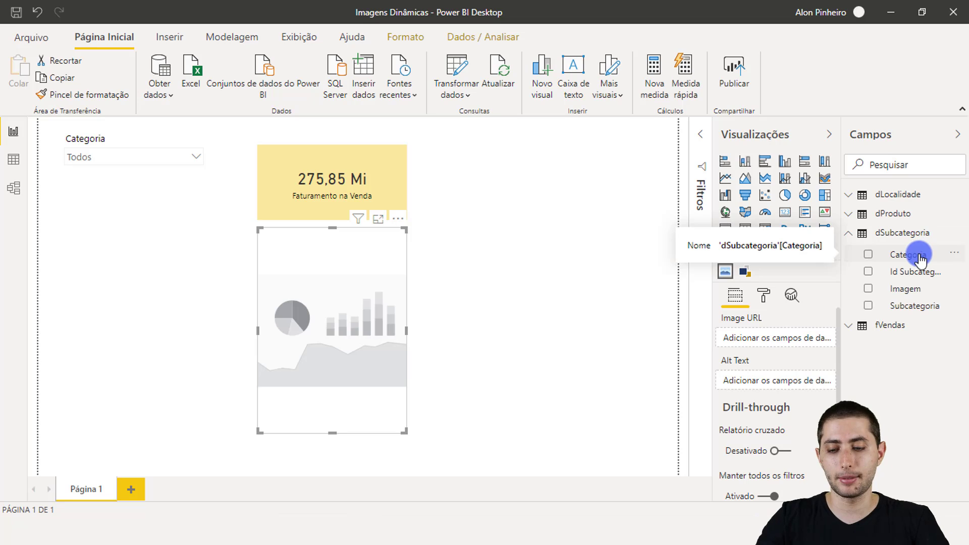
{"action": "left_click_drag", "start_coordinate": [838, 218], "coordinate": [966, 317]}
{"action": "left_click_drag", "start_coordinate": [878, 282], "coordinate": [884, 283]}
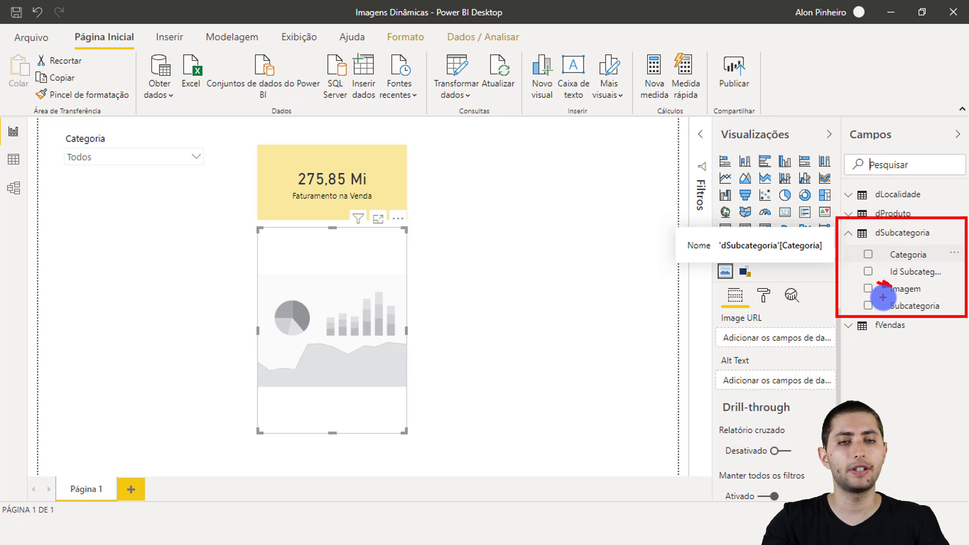
{"action": "key", "text": "Escape"}
{"action": "left_click_drag", "start_coordinate": [904, 287], "coordinate": [780, 341]}
{"action": "right_click", "coordinate": [779, 338]}
{"action": "left_click", "coordinate": [643, 302]}
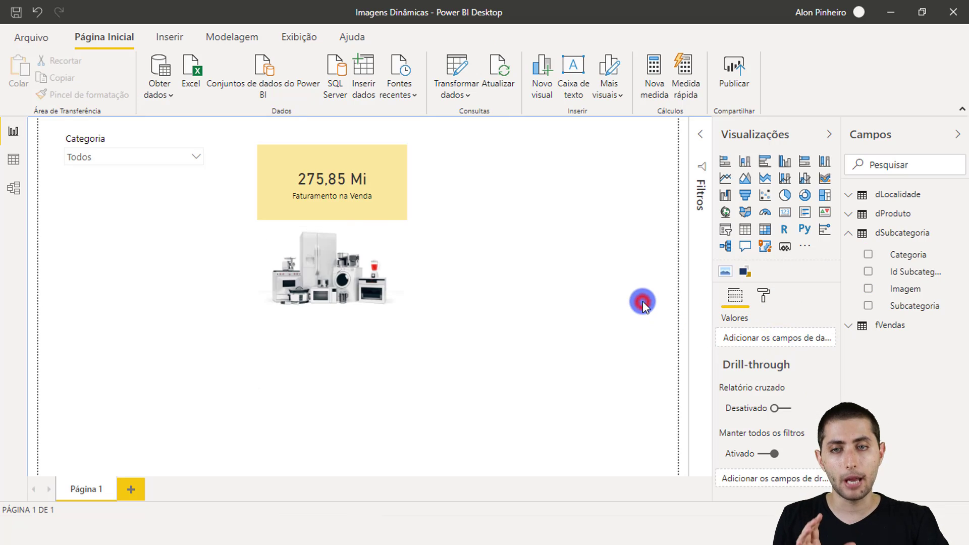
Filter the Categoria slicer to Audio and check the revenue card and the product image.
{"action": "left_click", "coordinate": [370, 337]}
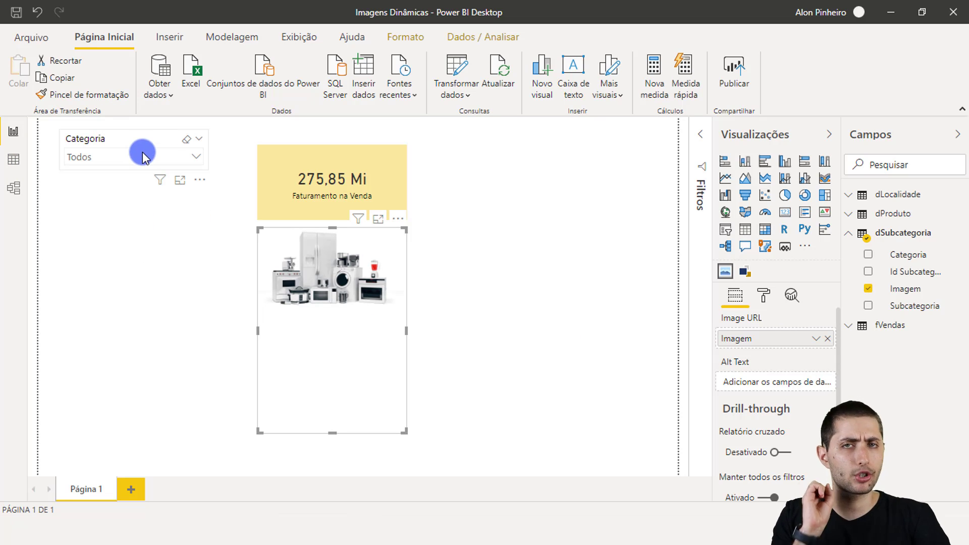
{"action": "left_click", "coordinate": [194, 158]}
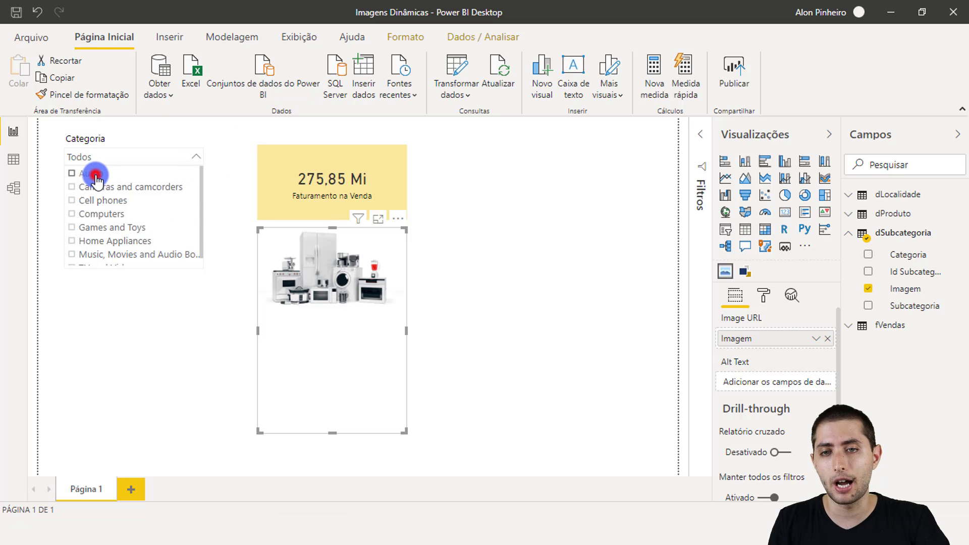
{"action": "left_click", "coordinate": [96, 179]}
{"action": "left_click", "coordinate": [236, 194]}
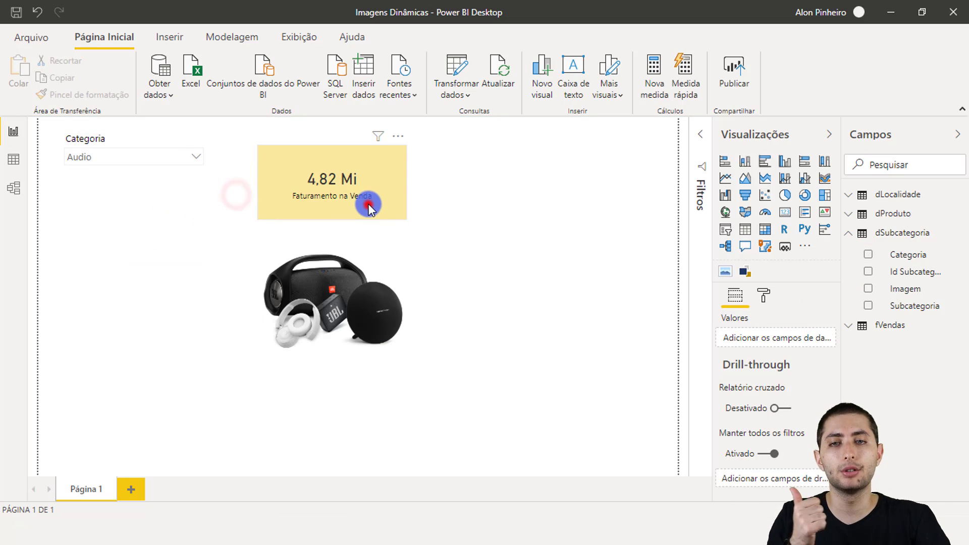
{"action": "left_click", "coordinate": [368, 206]}
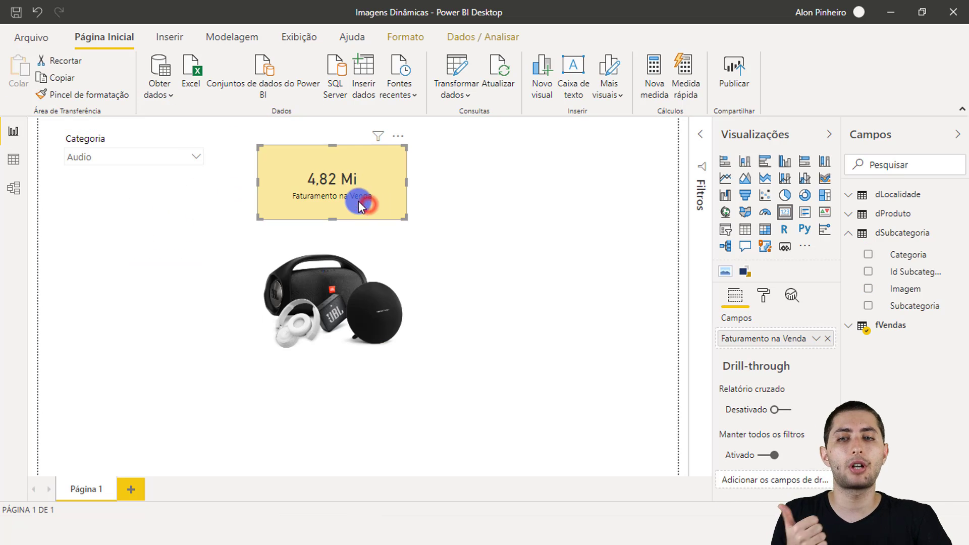
{"action": "left_click", "coordinate": [334, 303]}
Test the Categoria slicer with Cell phones, Games and Toys, and Music, Movies and Audio Books, and return it to Audio.
{"action": "left_click", "coordinate": [185, 157]}
{"action": "left_click", "coordinate": [88, 200]}
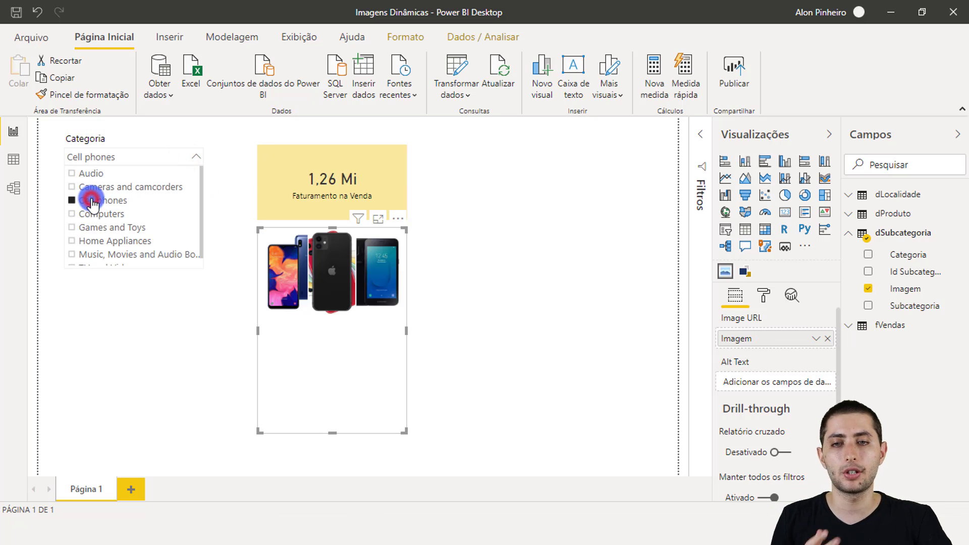
{"action": "left_click", "coordinate": [123, 227]}
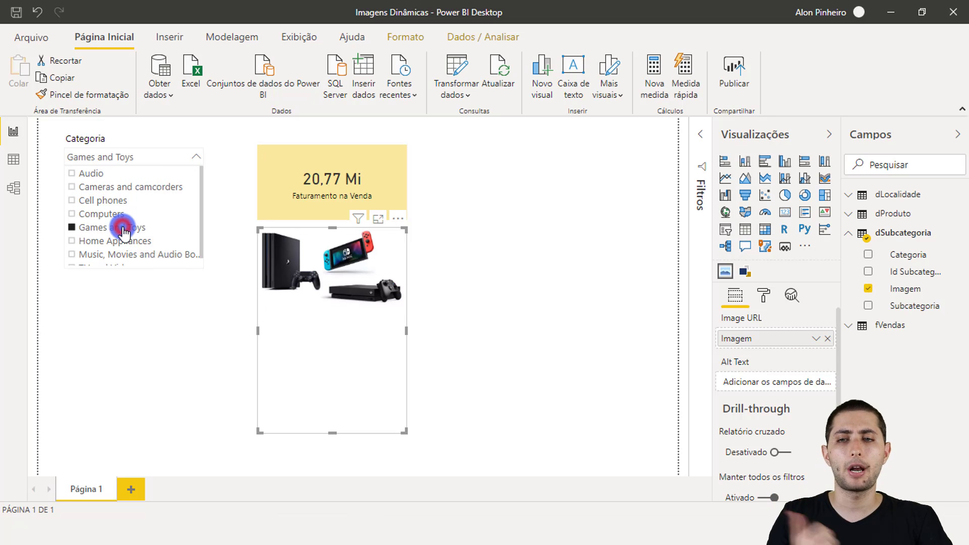
{"action": "left_click", "coordinate": [124, 256]}
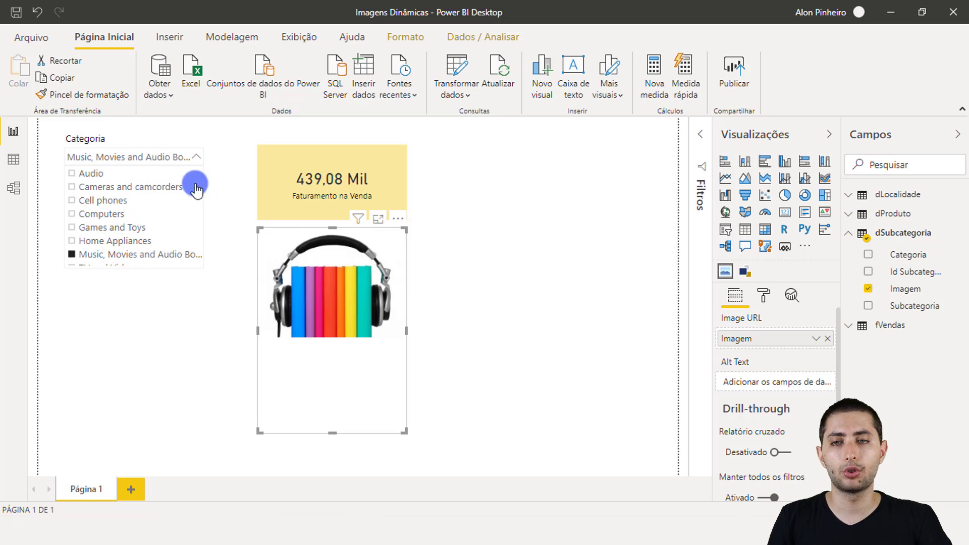
{"action": "left_click", "coordinate": [116, 173]}
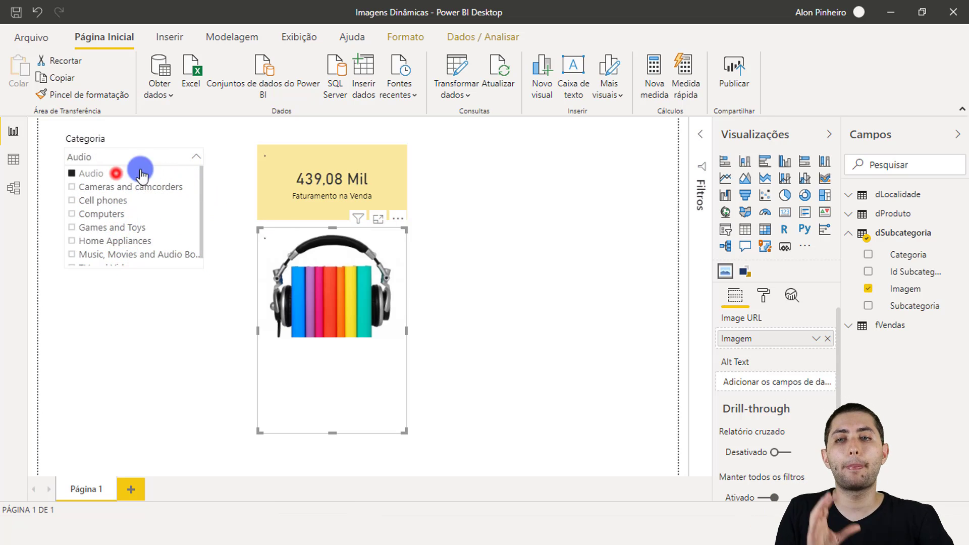
{"action": "left_click", "coordinate": [211, 161]}
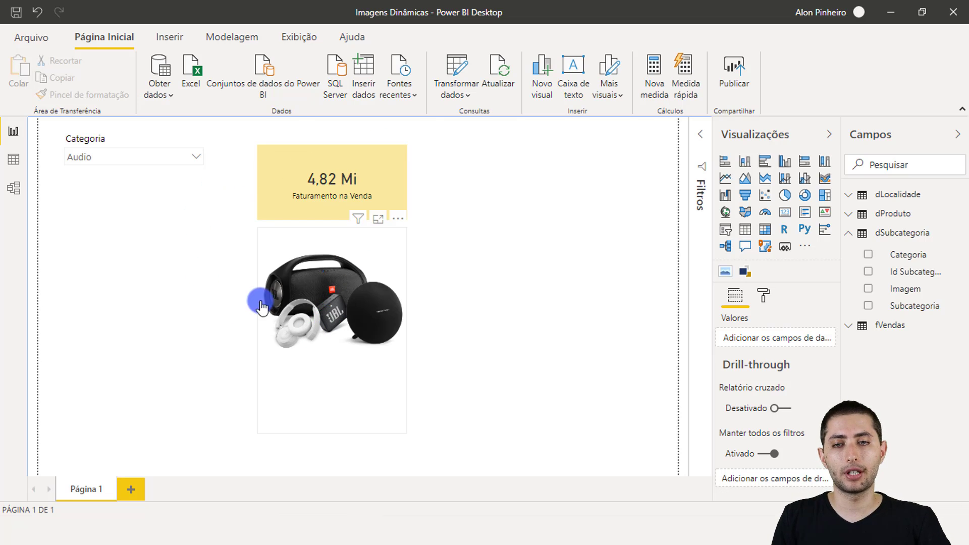
Turn on the border (Borda) of the Simple Image visual.
{"action": "left_click", "coordinate": [340, 295]}
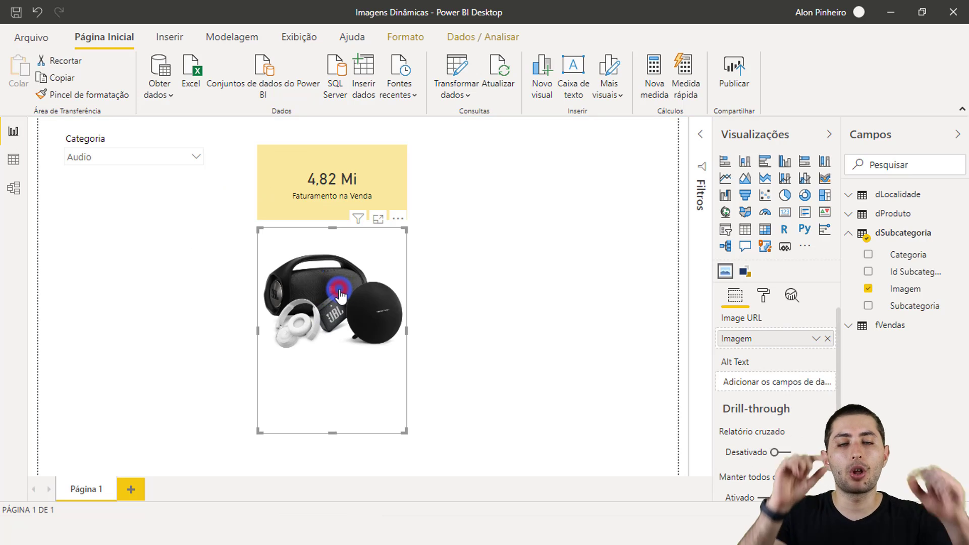
{"action": "left_click", "coordinate": [465, 266]}
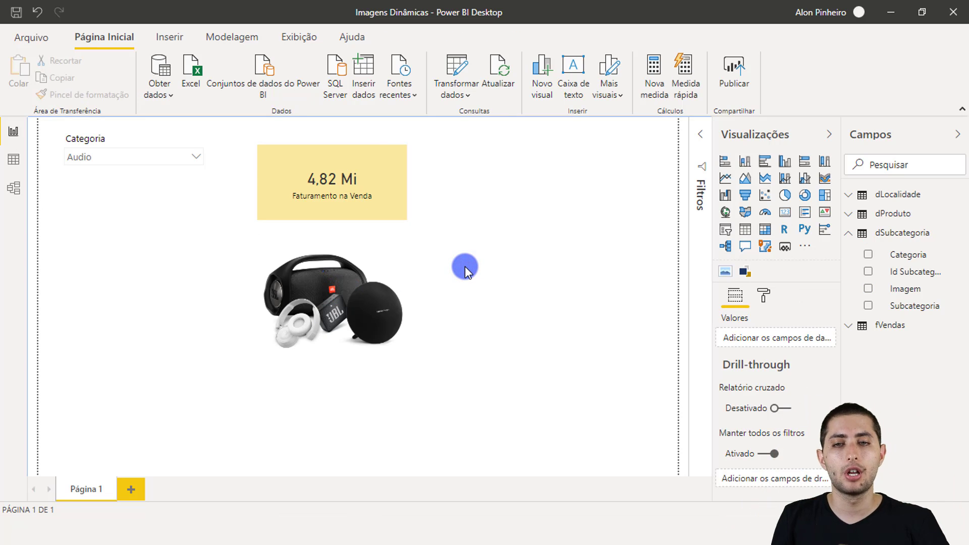
{"action": "left_click", "coordinate": [360, 307]}
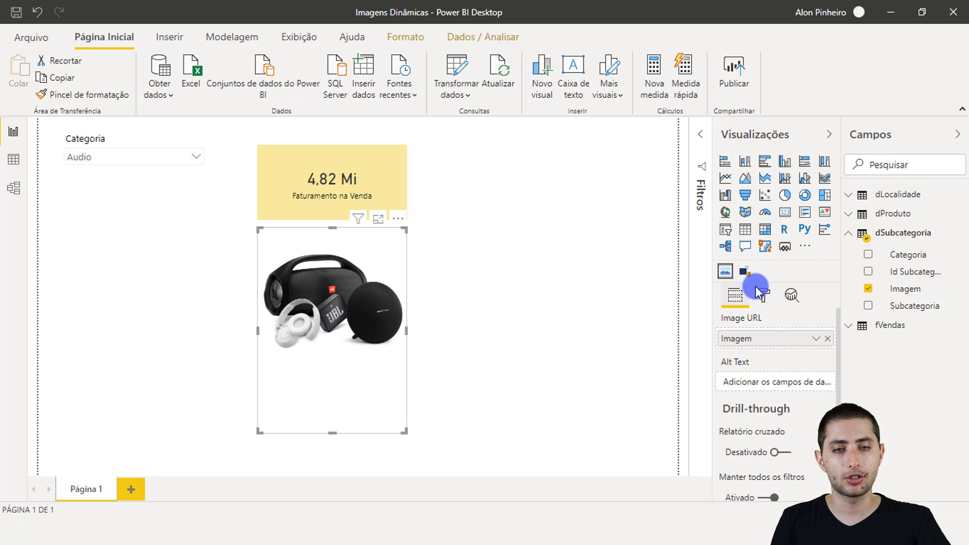
{"action": "left_click", "coordinate": [764, 302]}
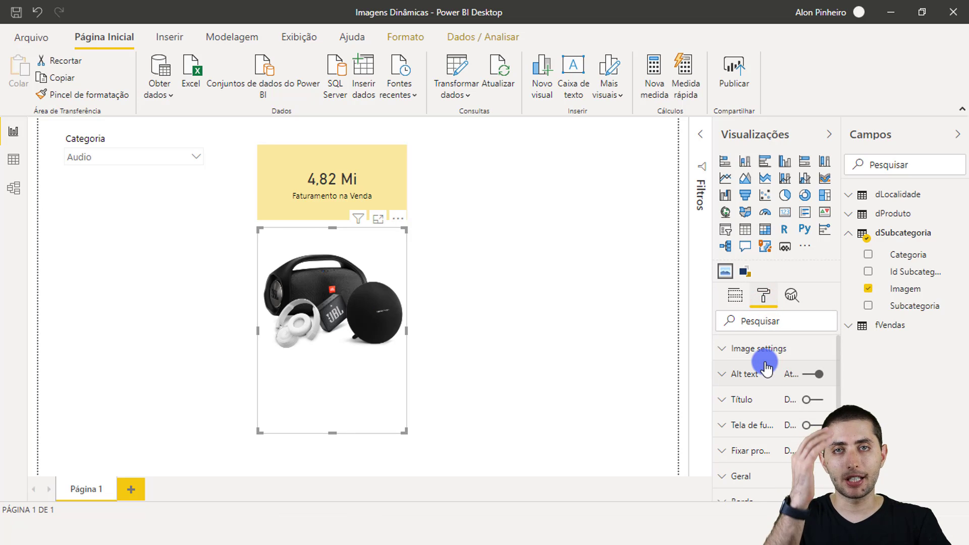
{"action": "scroll", "coordinate": [774, 429], "scroll_direction": "down", "scroll_amount": 2}
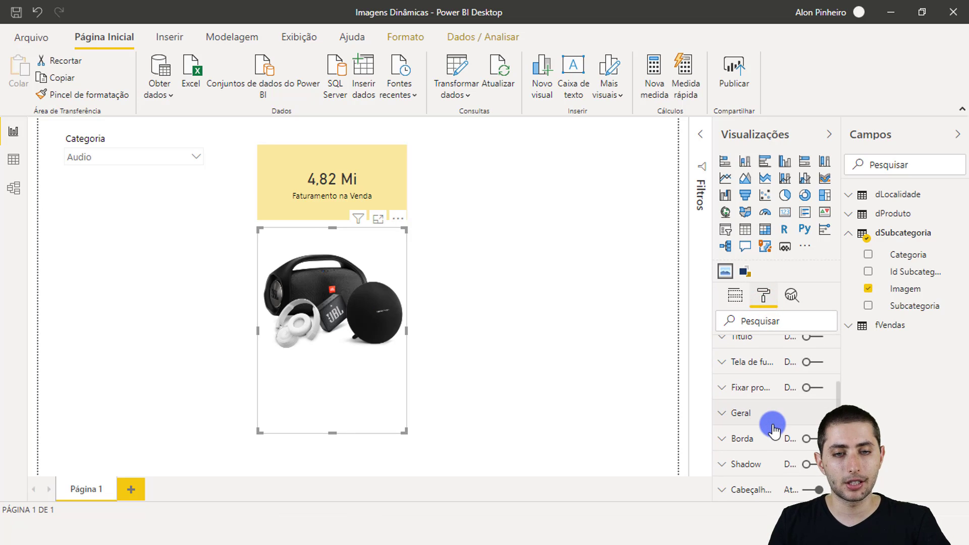
{"action": "left_click", "coordinate": [811, 439]}
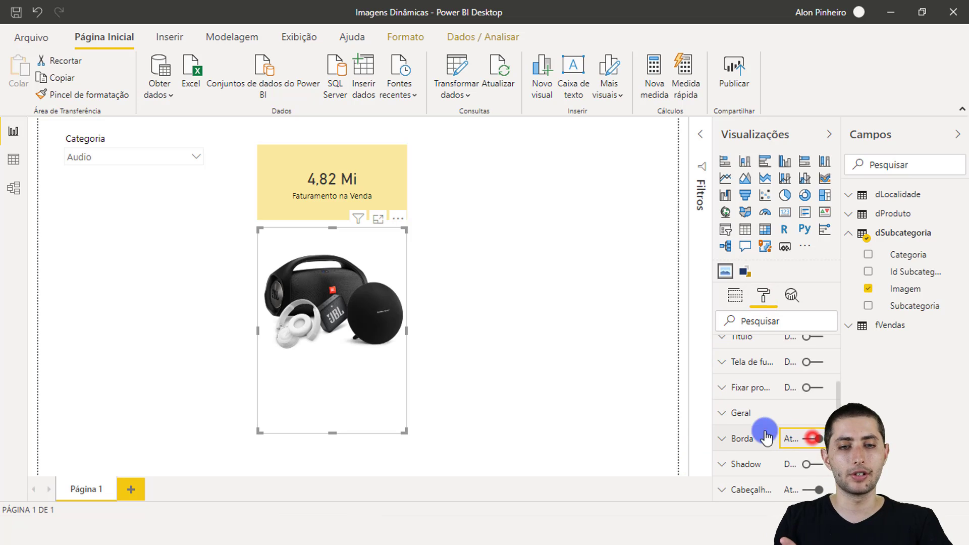
Round the corners of the Simple Image visual's border (Borda) with a radius (Raio) of 12 px and deselect the visual.
{"action": "left_click", "coordinate": [745, 438]}
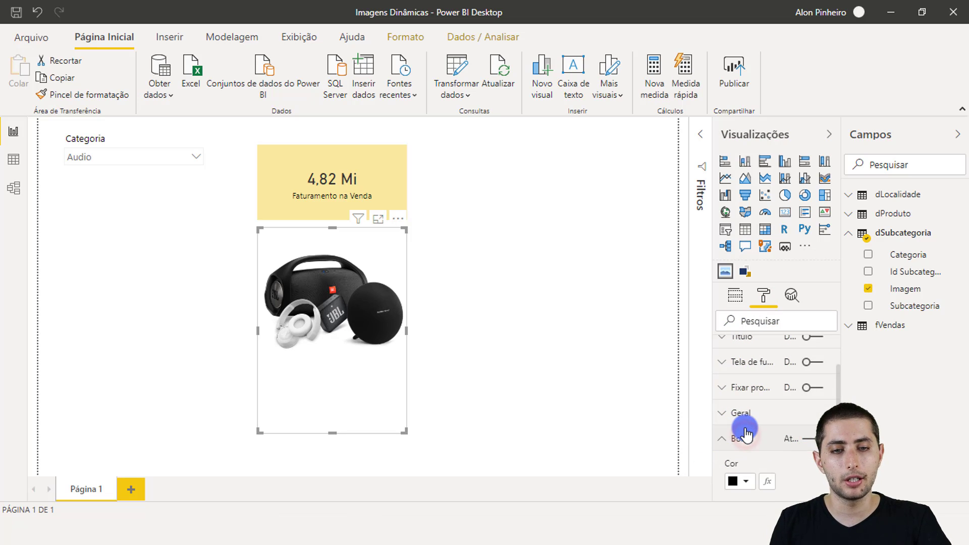
{"action": "scroll", "coordinate": [746, 431], "scroll_direction": "down", "scroll_amount": 2}
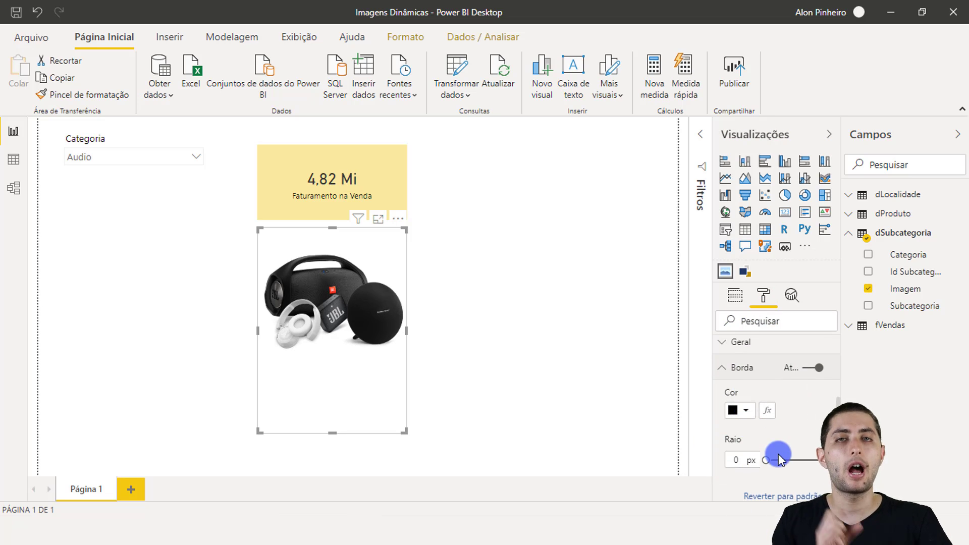
{"action": "left_click_drag", "start_coordinate": [766, 460], "coordinate": [786, 467]}
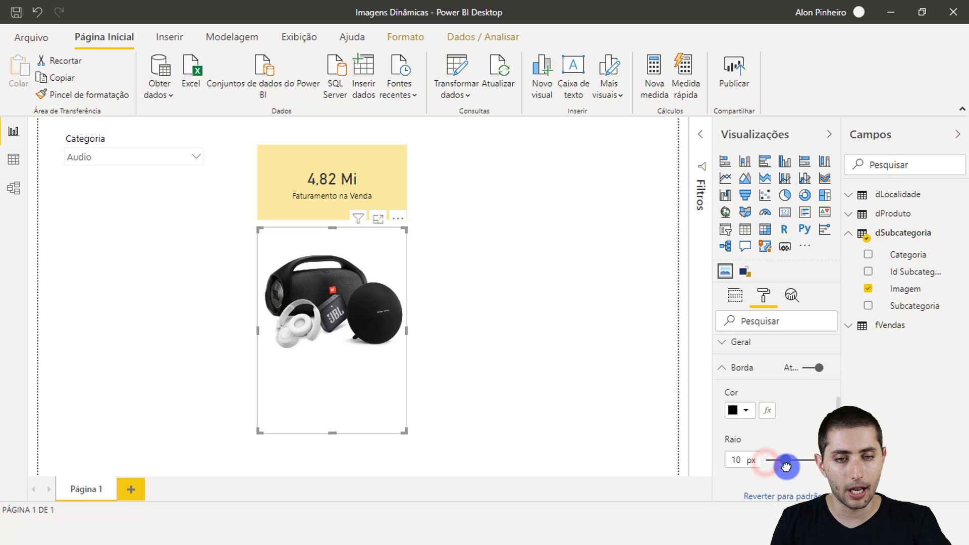
{"action": "left_click", "coordinate": [498, 338]}
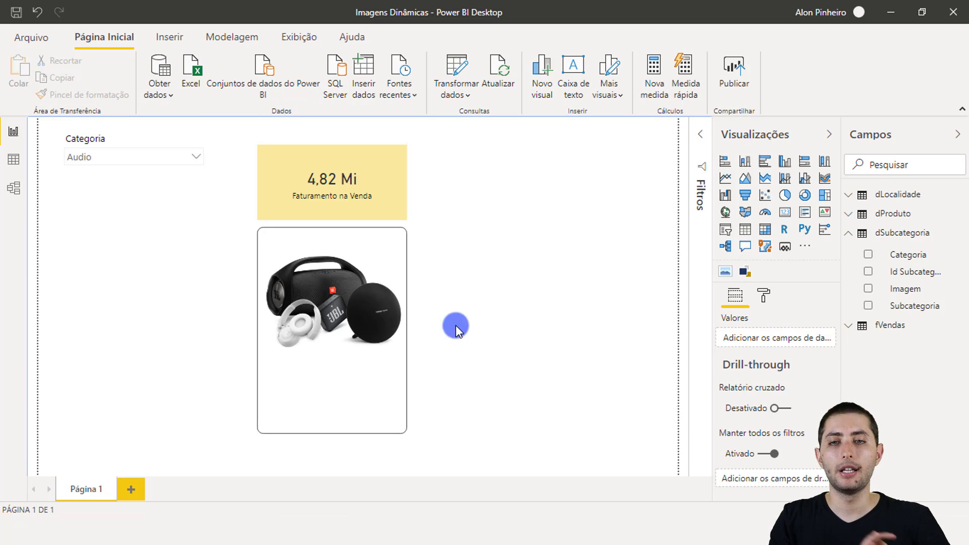
Test the Categoria slicer with Cameras and camcorders, checking the card and product image, and set it back to Audio.
{"action": "left_click", "coordinate": [151, 157]}
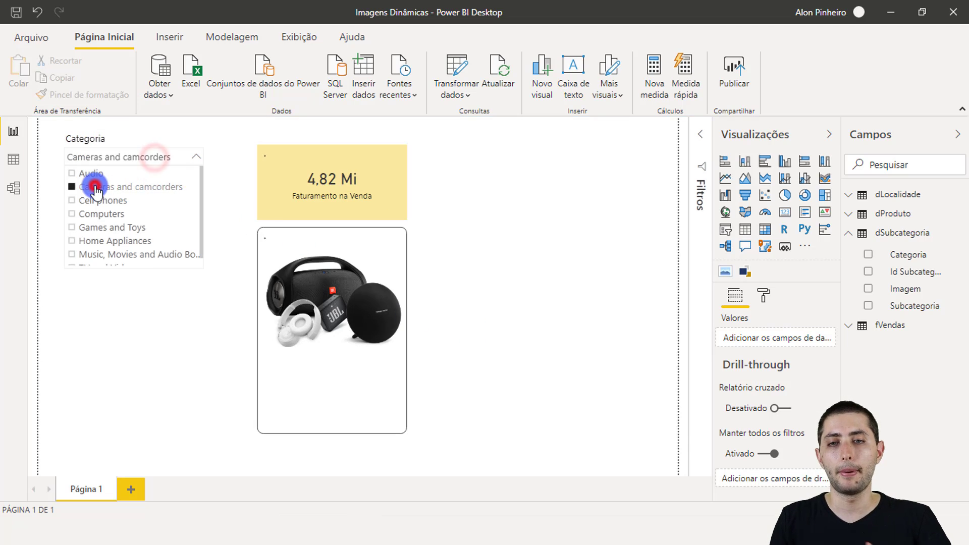
{"action": "left_click", "coordinate": [94, 187]}
{"action": "left_click", "coordinate": [225, 184]}
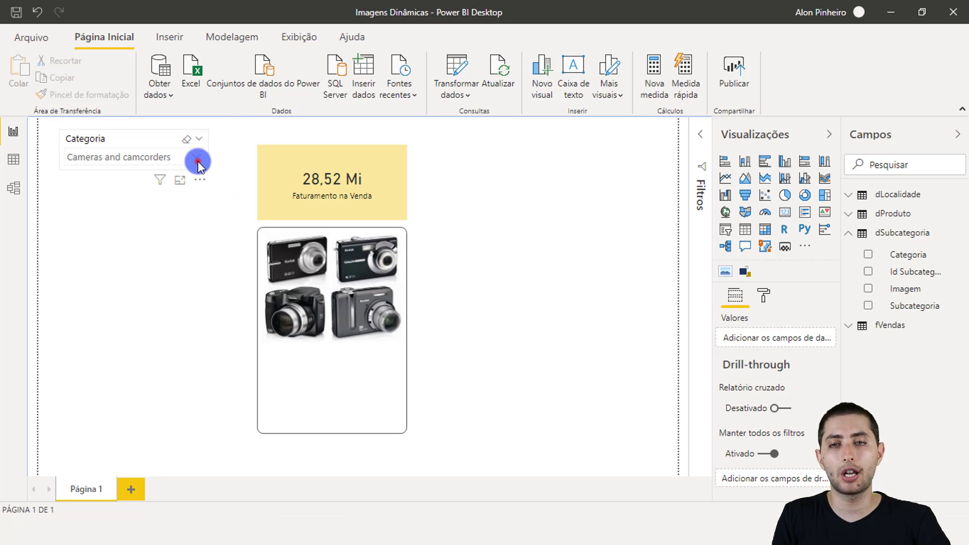
{"action": "left_click", "coordinate": [197, 161]}
{"action": "left_click", "coordinate": [127, 174]}
{"action": "left_click", "coordinate": [217, 165]}
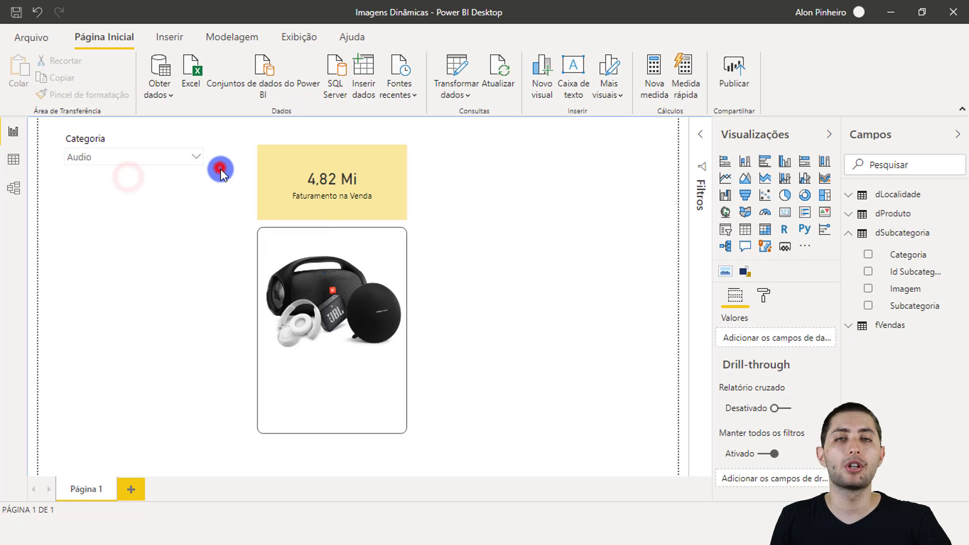